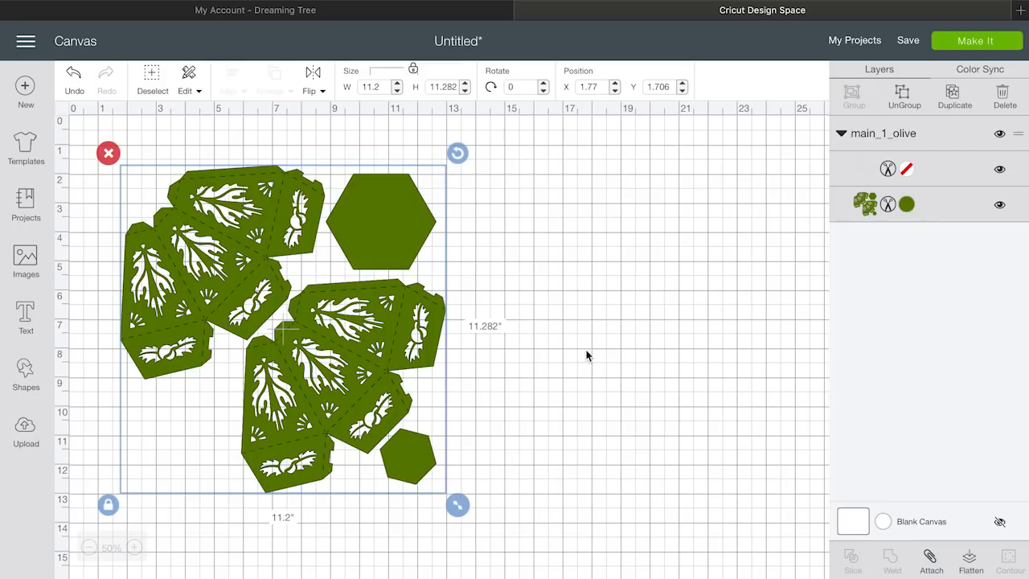
Inspect the main_1_olive design by selecting the whole group and each of its two layers in turn
{"action": "left_click", "coordinate": [587, 356]}
{"action": "left_click", "coordinate": [374, 330]}
{"action": "left_click", "coordinate": [574, 351]}
{"action": "left_click", "coordinate": [408, 223]}
{"action": "left_click", "coordinate": [575, 259]}
{"action": "left_click", "coordinate": [901, 139]}
{"action": "left_click", "coordinate": [999, 170]}
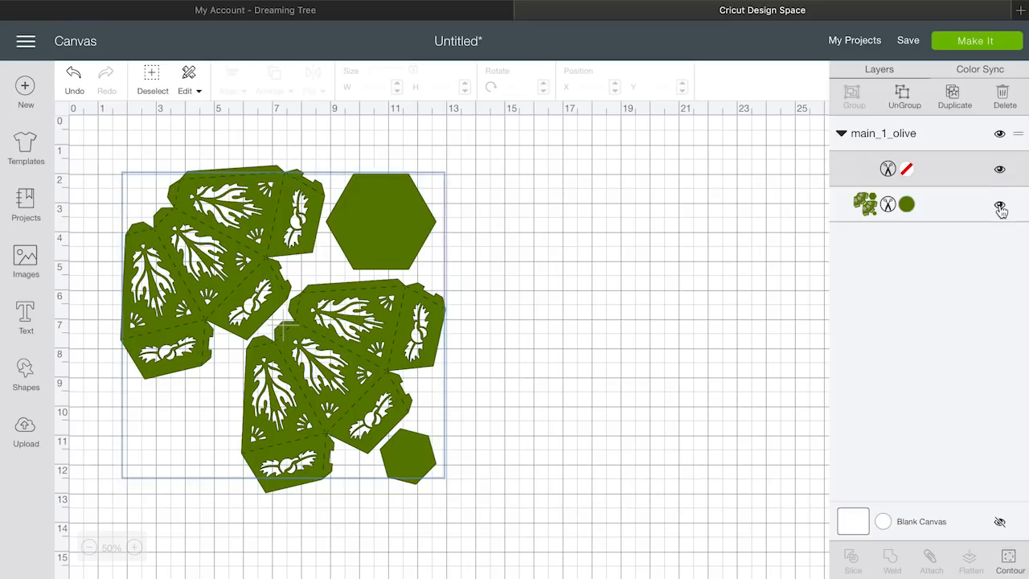
{"action": "left_click", "coordinate": [999, 204]}
{"action": "left_click", "coordinate": [999, 207]}
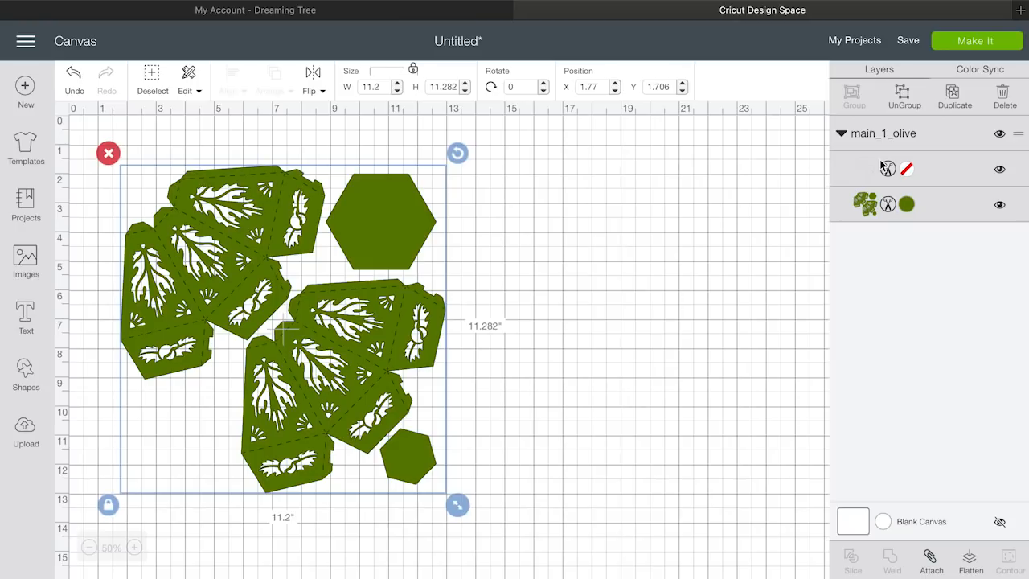
Ungroup the main_1_olive design and select each of the two separated layers in turn
{"action": "right_click", "coordinate": [384, 223]}
{"action": "left_click", "coordinate": [411, 205]}
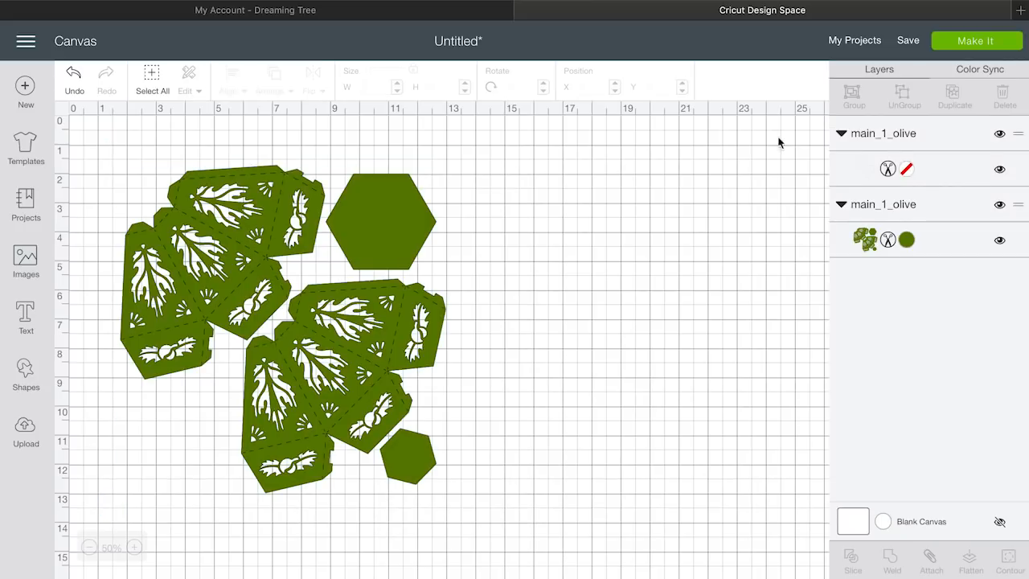
{"action": "left_click", "coordinate": [907, 161]}
{"action": "left_click", "coordinate": [934, 210]}
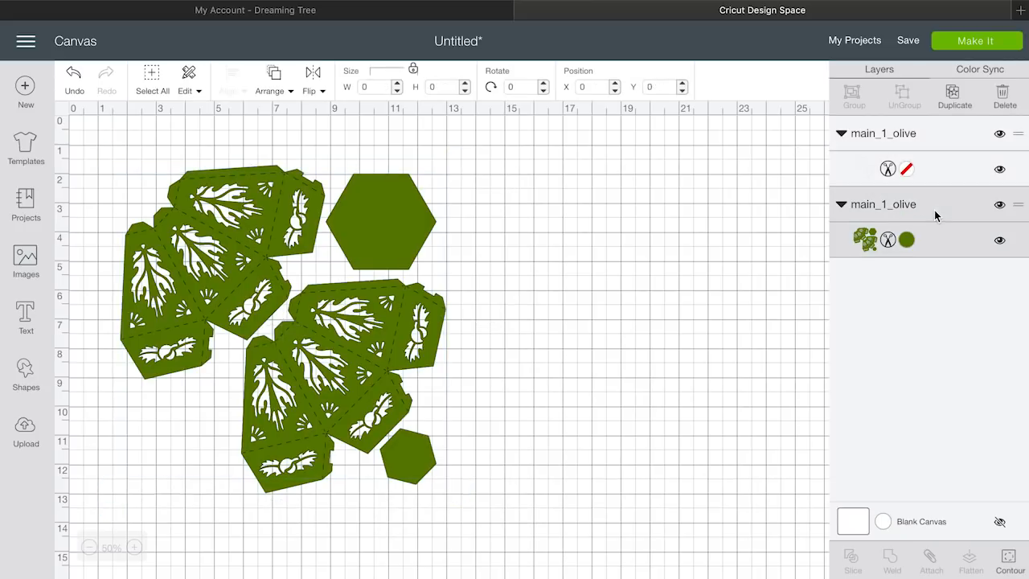
{"action": "left_click", "coordinate": [930, 135]}
{"action": "left_click", "coordinate": [927, 210]}
{"action": "left_click", "coordinate": [928, 137]}
{"action": "left_click", "coordinate": [927, 210]}
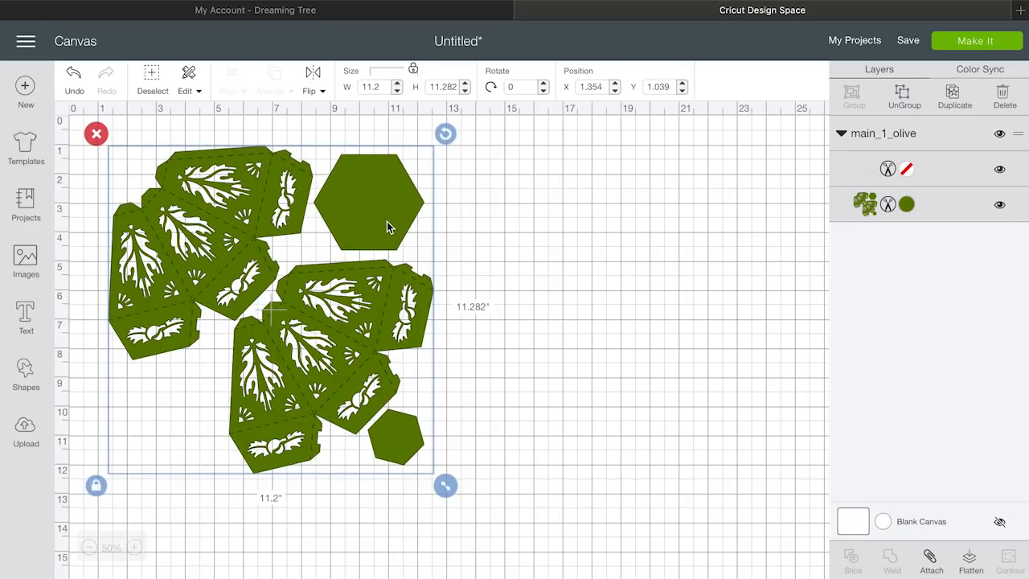
Attach the main_1_olive layers together, preview them on the cutting mat, and return to the canvas
{"action": "left_click", "coordinate": [930, 559]}
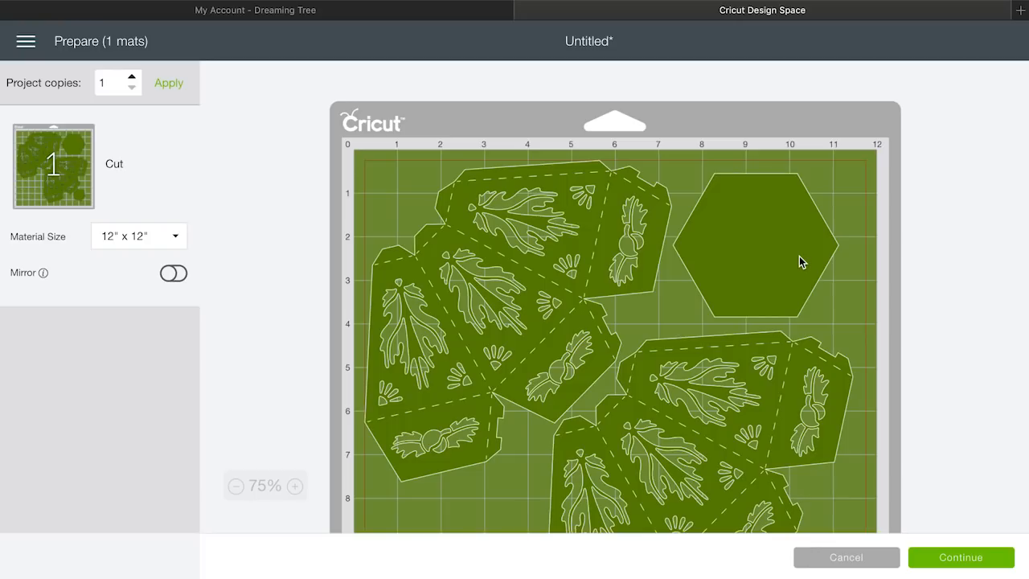
{"action": "left_click", "coordinate": [823, 559]}
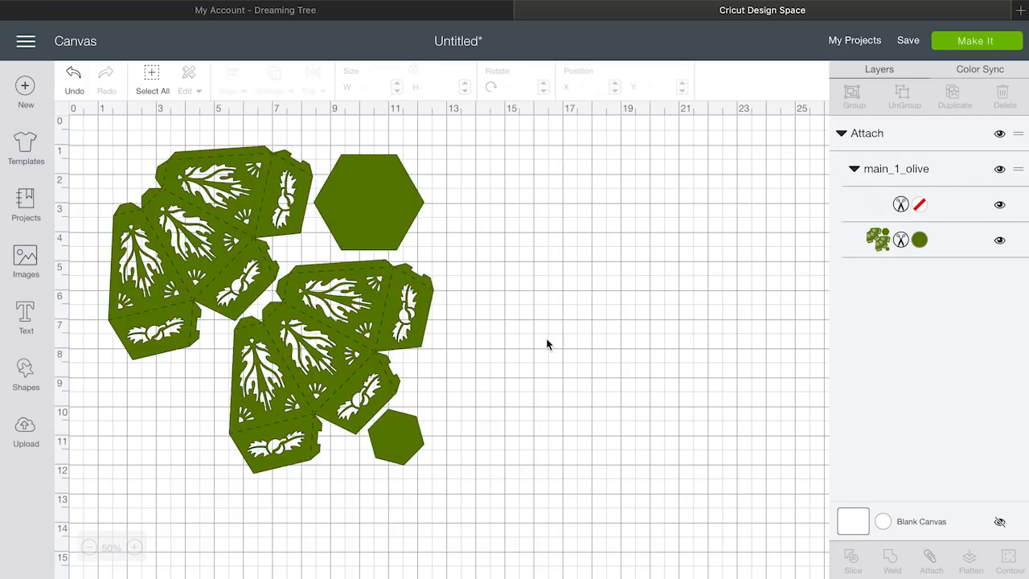
Delete the attached main_1_olive design to clear the canvas
{"action": "left_click", "coordinate": [347, 299]}
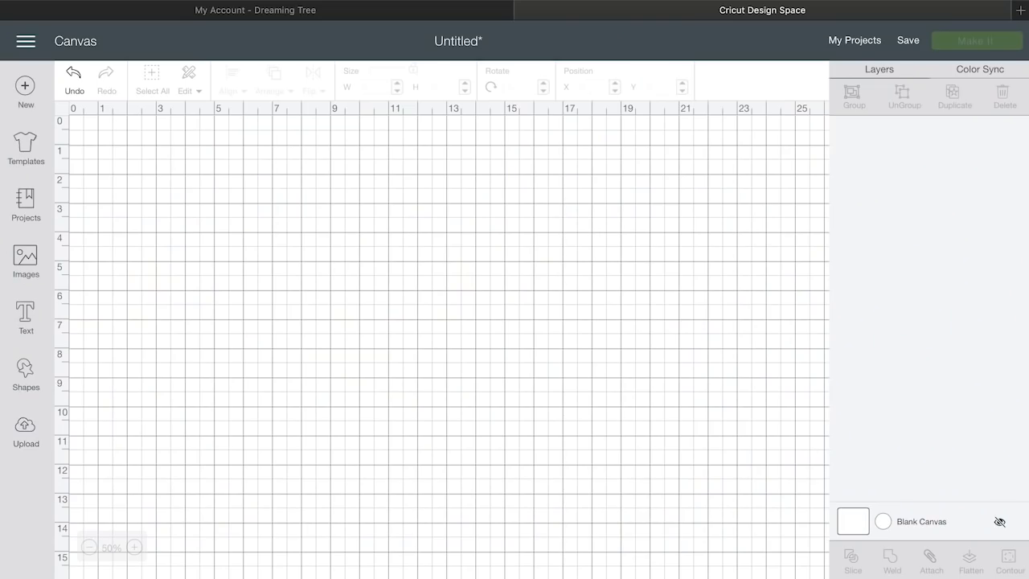
Switch to the Dreaming Tree website, search for "dogwood", and open the Dogwood Mantel Clock product page
{"action": "left_click", "coordinate": [292, 18]}
{"action": "scroll", "coordinate": [514, 201], "scroll_direction": "down", "scroll_amount": 15}
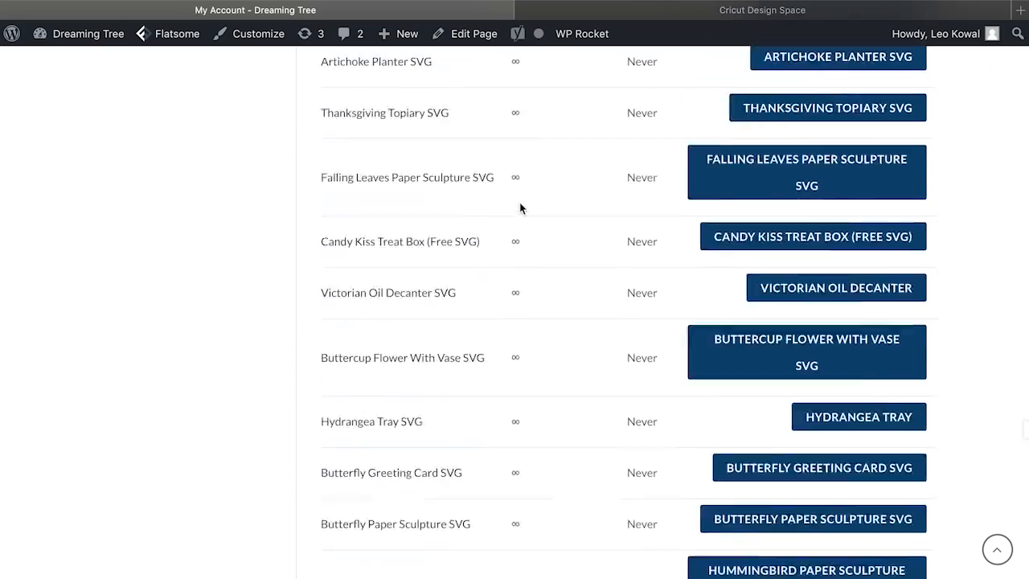
{"action": "scroll", "coordinate": [519, 208], "scroll_direction": "up", "scroll_amount": 20}
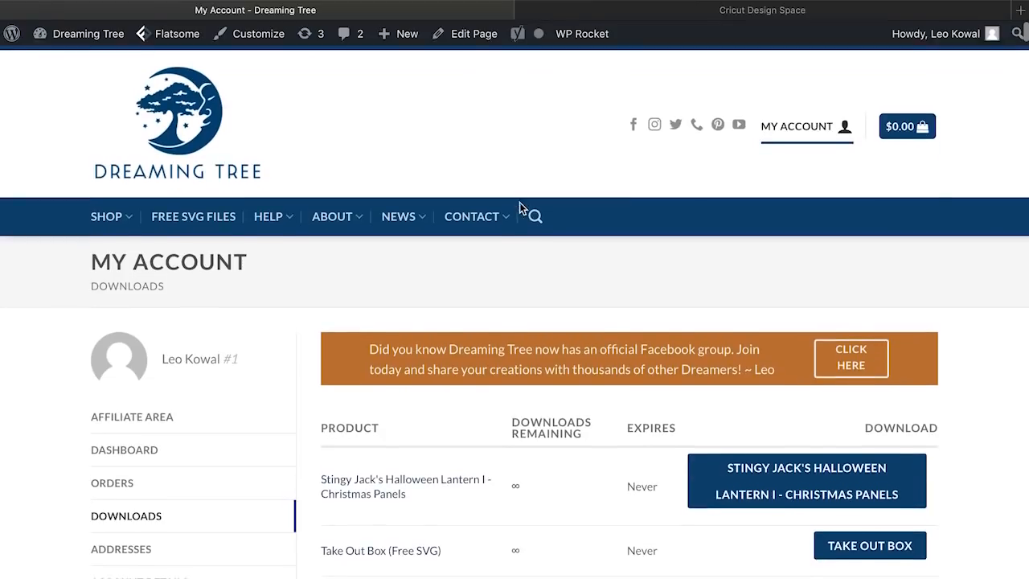
{"action": "left_click", "coordinate": [536, 212]}
{"action": "left_click", "coordinate": [590, 262]}
{"action": "type", "text": "dogwood"}
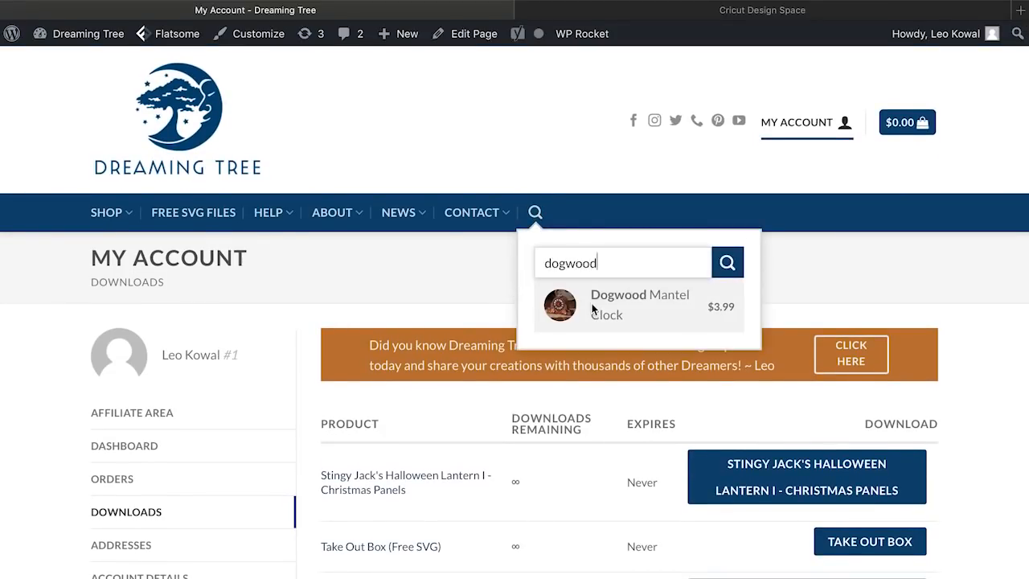
{"action": "left_click", "coordinate": [594, 310]}
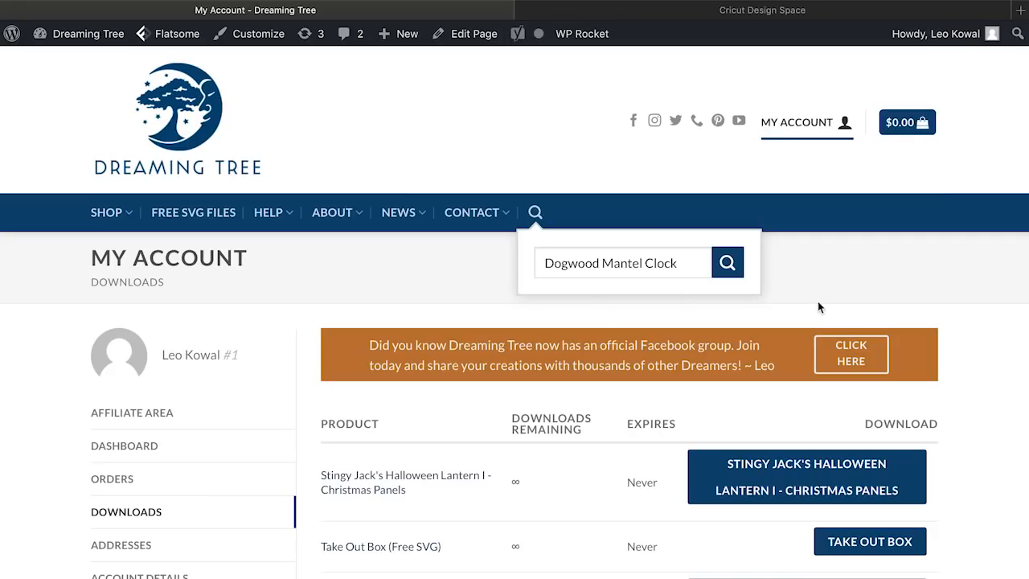
View the Dogwood Mantel Clock product photo enlarged, and close the enlarged view
{"action": "scroll", "coordinate": [914, 354], "scroll_direction": "down", "scroll_amount": 2}
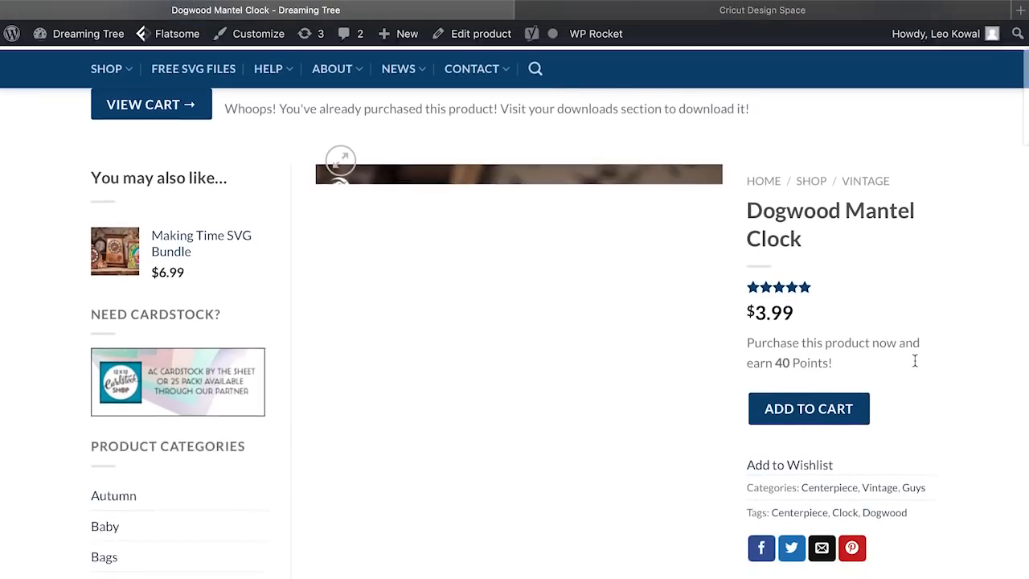
{"action": "scroll", "coordinate": [950, 328], "scroll_direction": "down", "scroll_amount": 1}
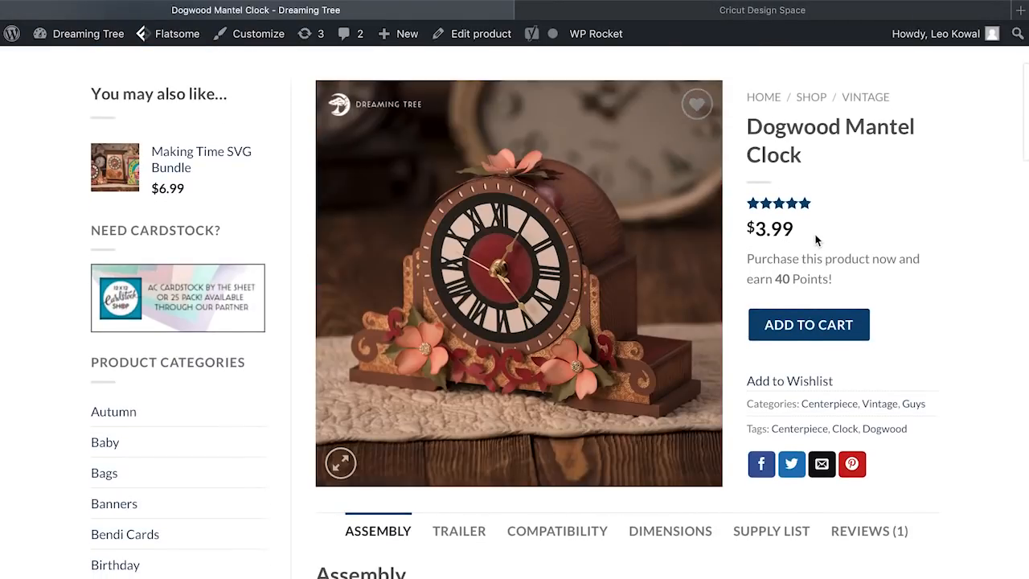
{"action": "left_click", "coordinate": [341, 465]}
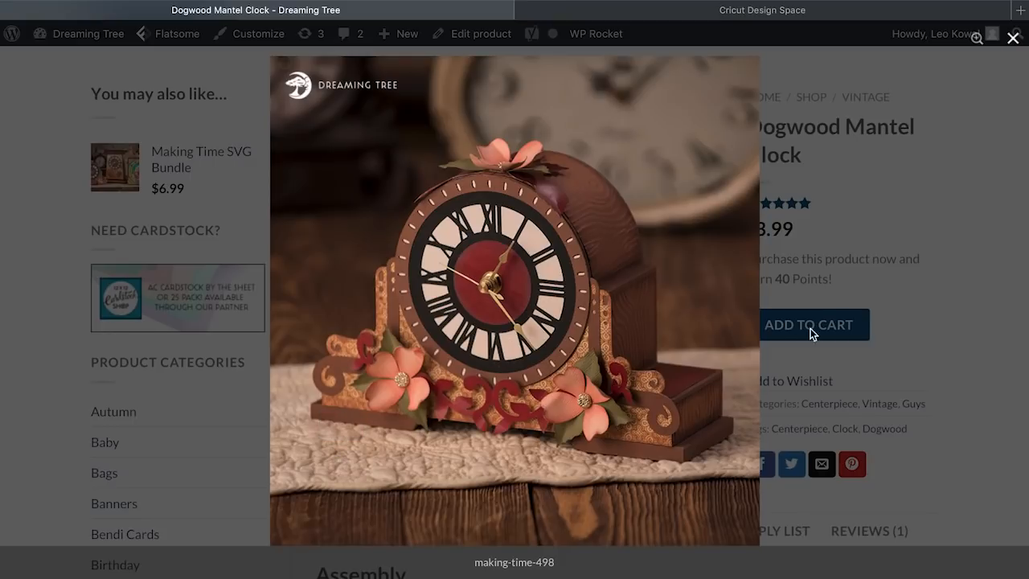
{"action": "left_click", "coordinate": [951, 326]}
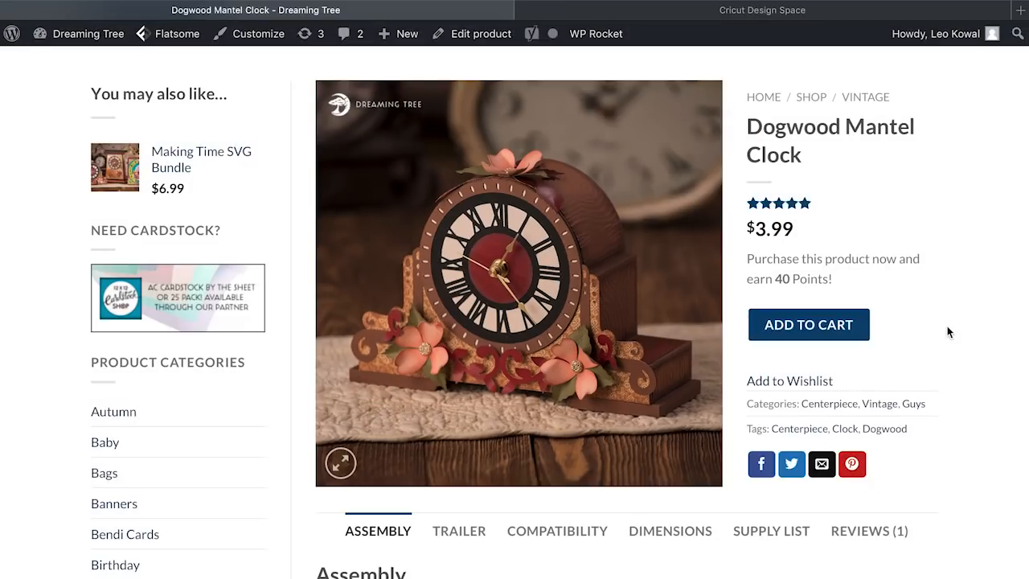
Return to Cricut Design Space and open the Downloads folder in Finder
{"action": "left_click", "coordinate": [836, 15]}
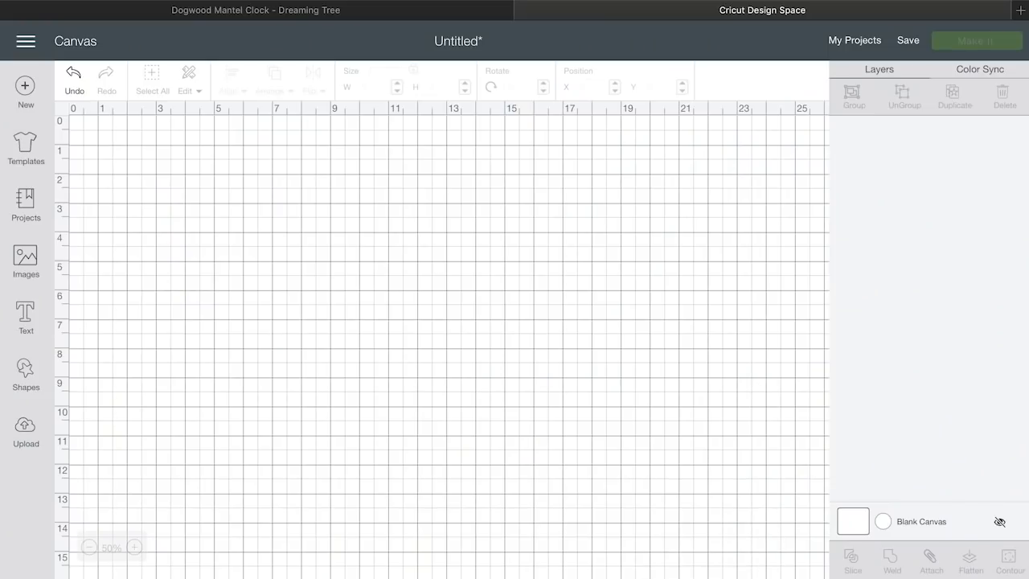
{"action": "left_click", "coordinate": [315, 1]}
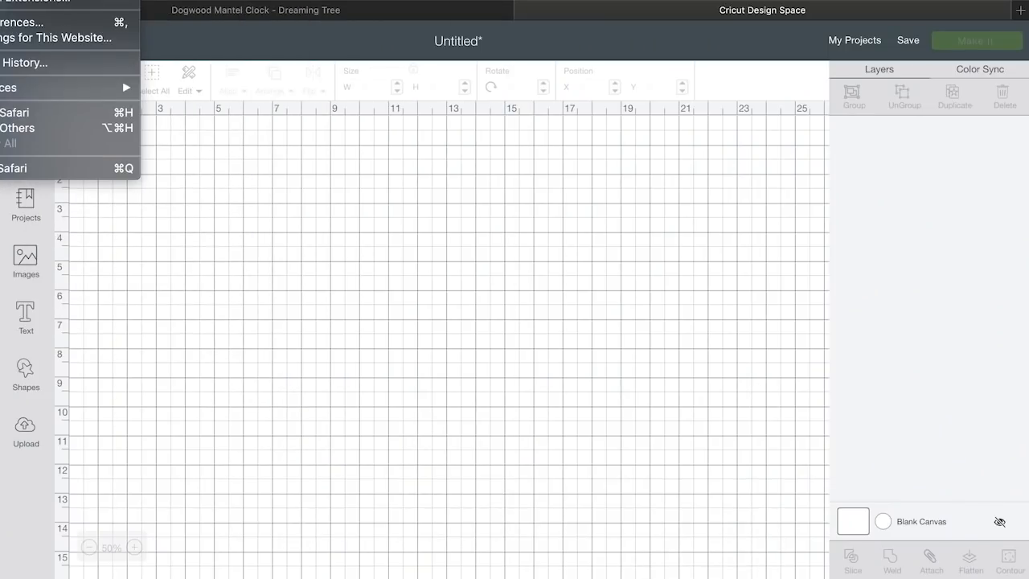
{"action": "key", "text": "Escape"}
{"action": "left_click", "coordinate": [164, 1]}
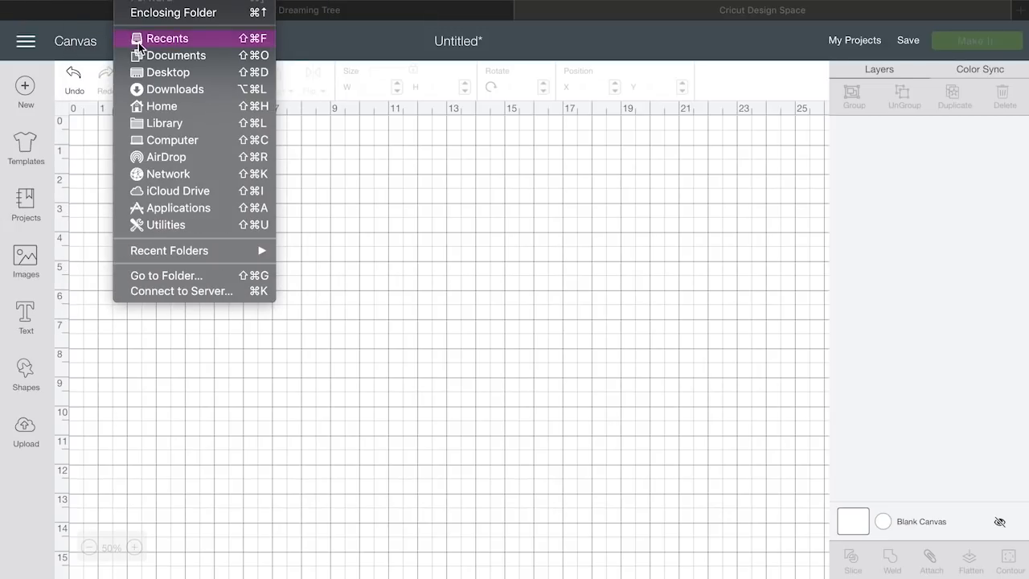
{"action": "left_click", "coordinate": [151, 93]}
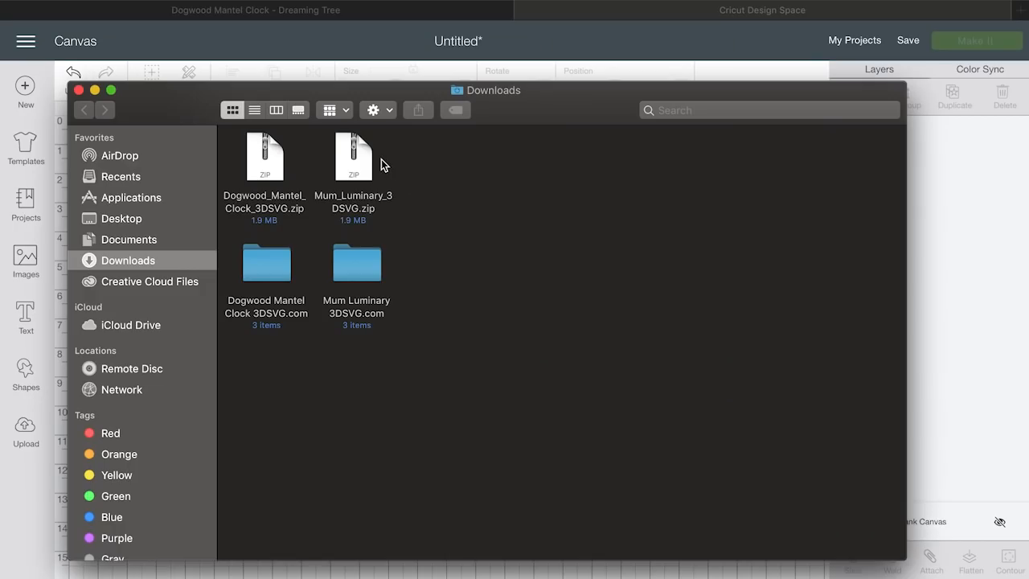
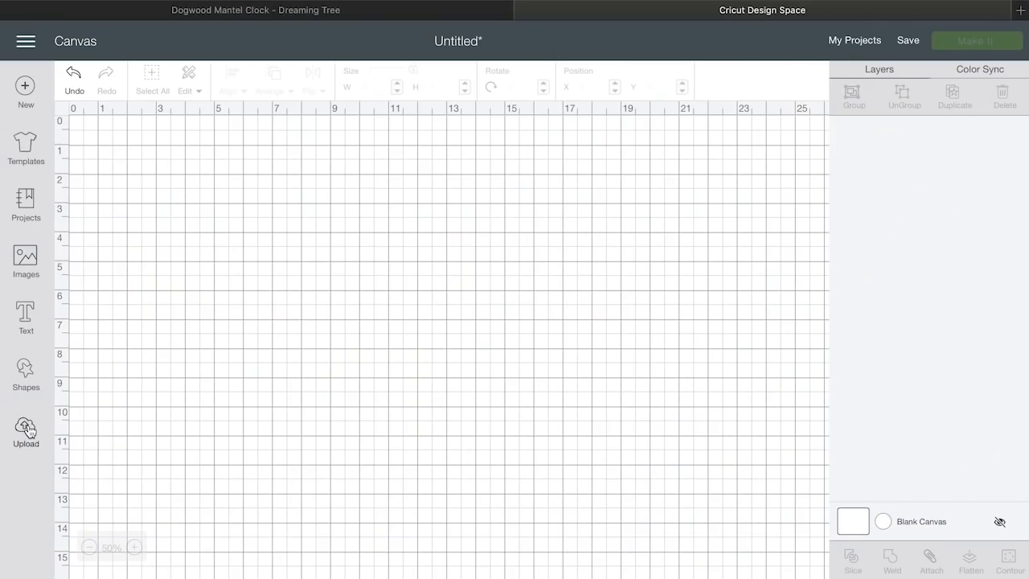
Start a new image upload and browse to the Downloads folder
{"action": "left_click", "coordinate": [27, 428]}
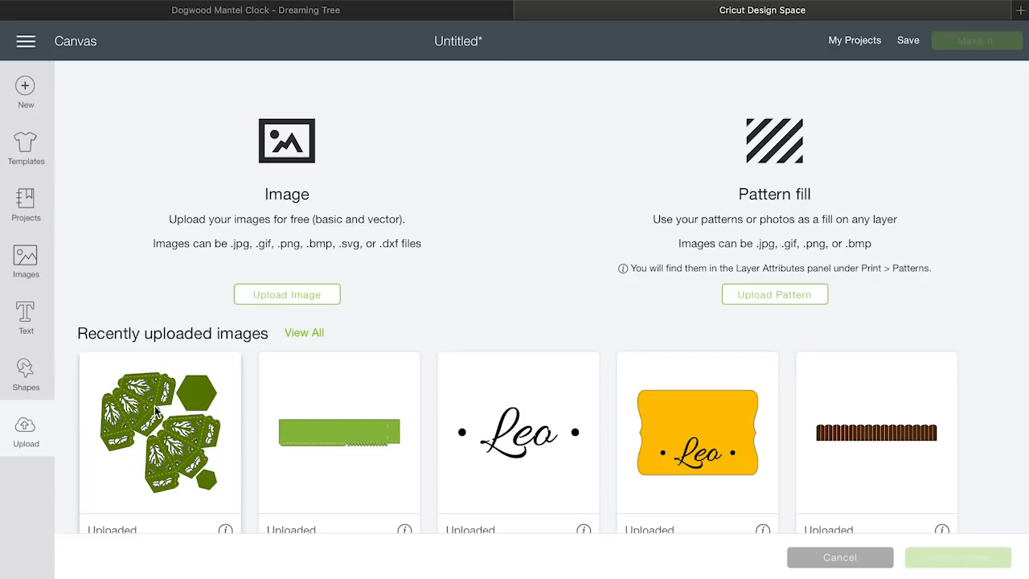
{"action": "left_click", "coordinate": [260, 296]}
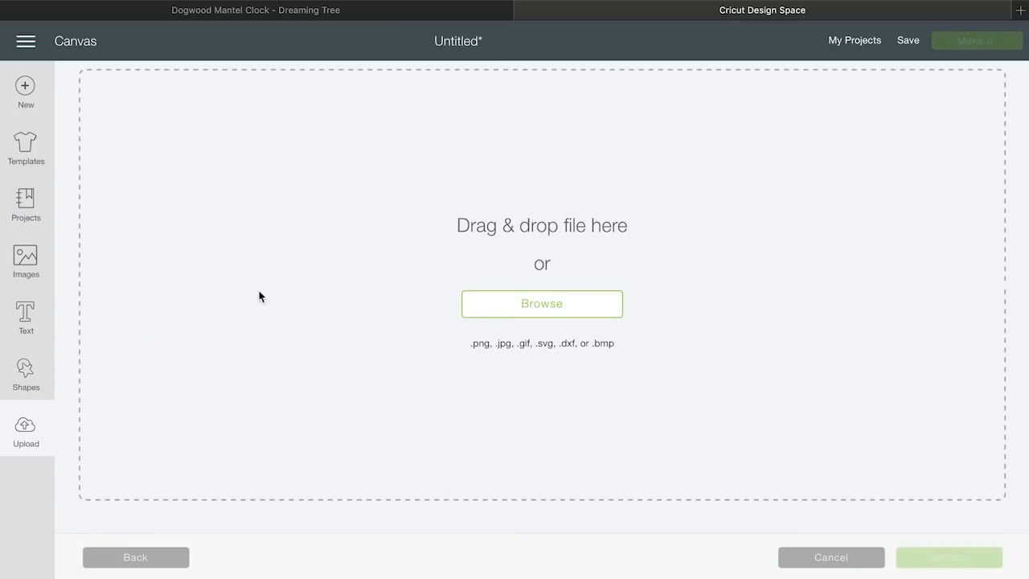
{"action": "left_click", "coordinate": [490, 308]}
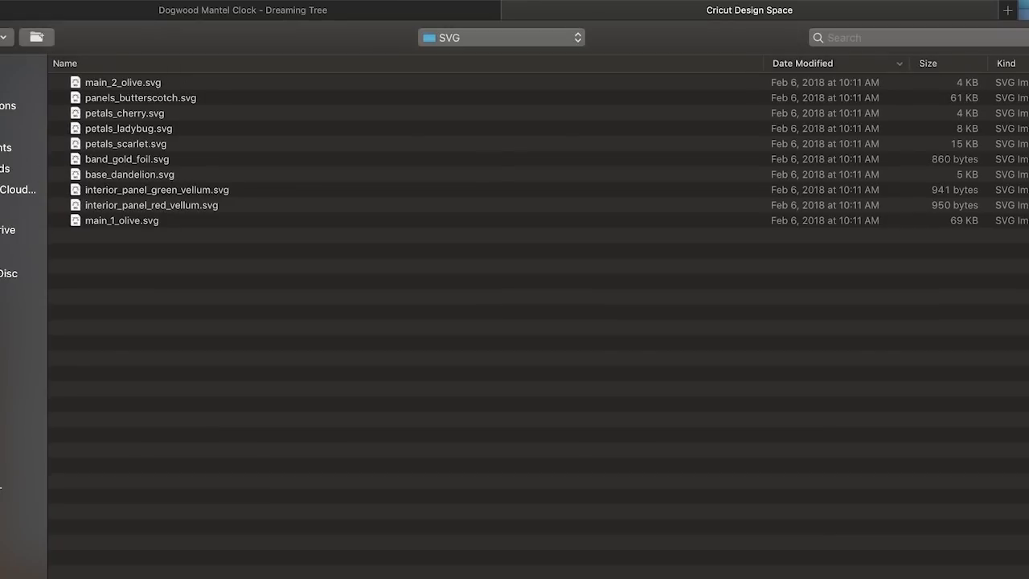
{"action": "left_click", "coordinate": [3, 168]}
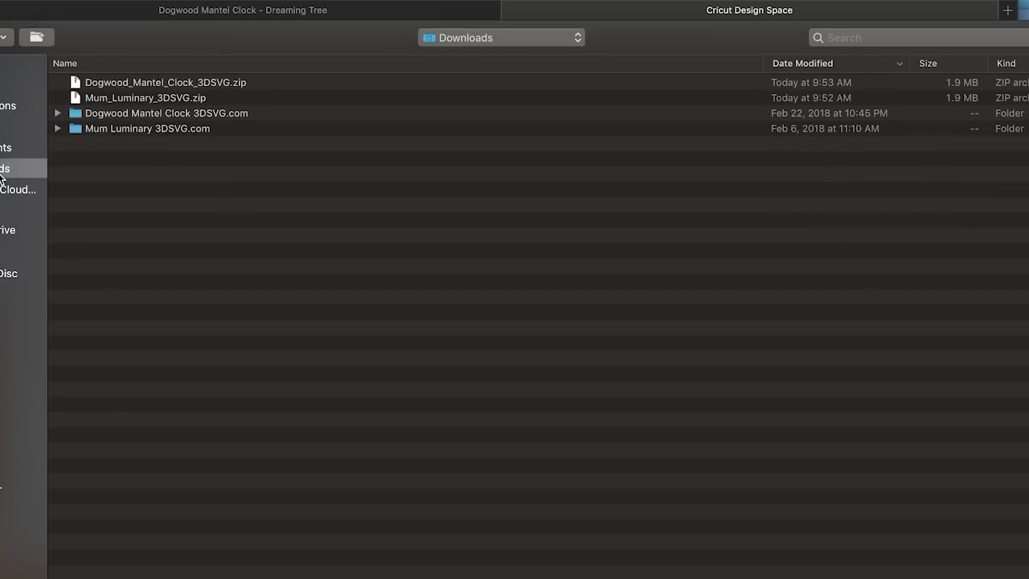
Compare the downloaded zip files with their unzipped folders, and open the SVG folder inside Dogwood Mantel Clock 3DSVG.com
{"action": "left_click", "coordinate": [122, 84]}
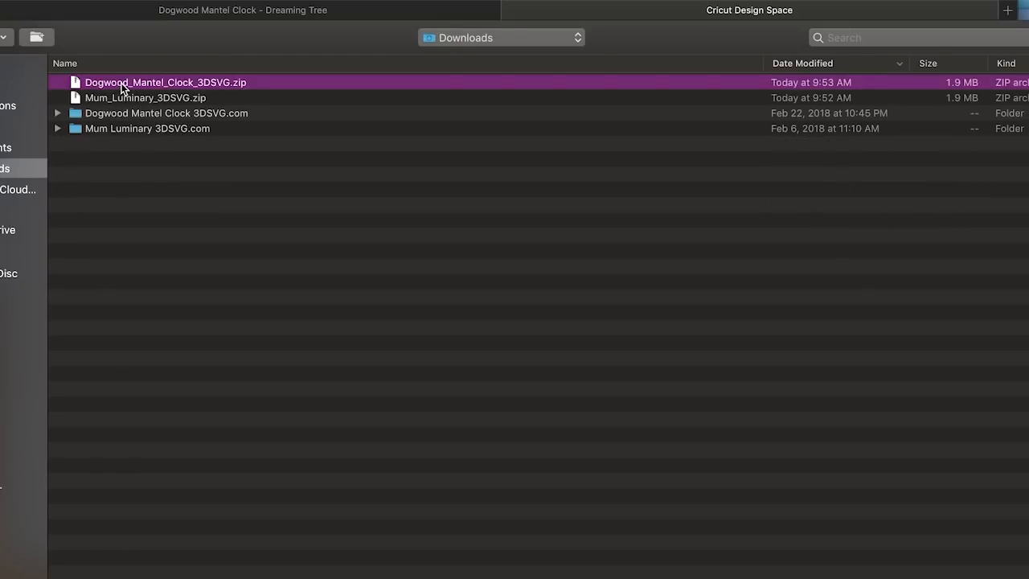
{"action": "left_click", "coordinate": [105, 127]}
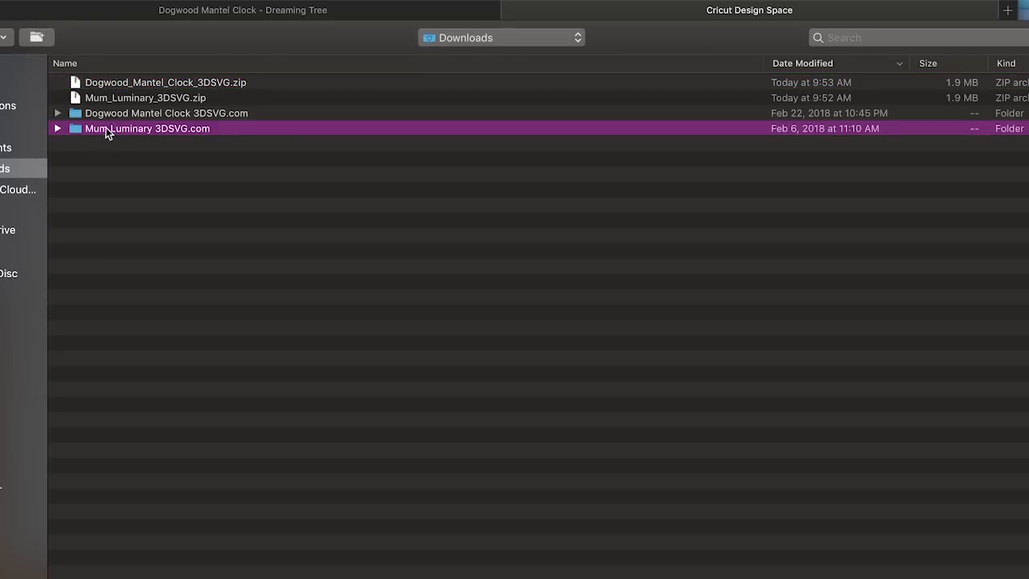
{"action": "left_click", "coordinate": [136, 82]}
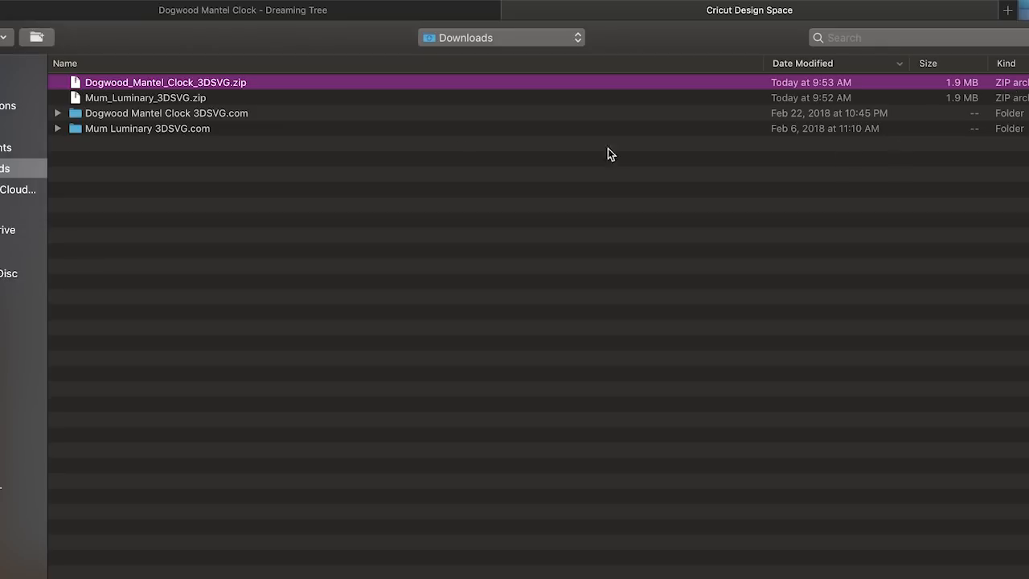
{"action": "left_click", "coordinate": [226, 115]}
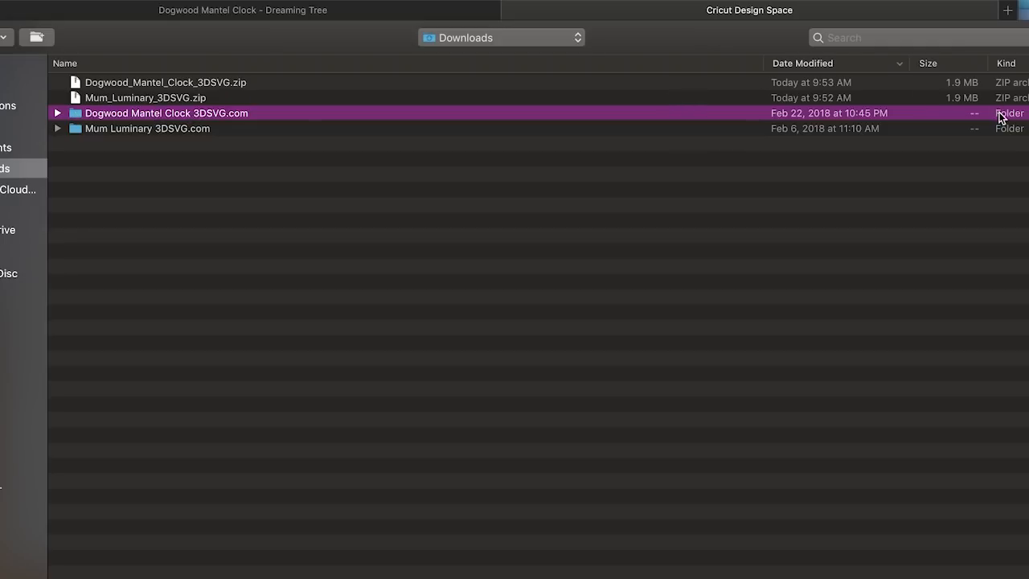
{"action": "double_click", "coordinate": [156, 115]}
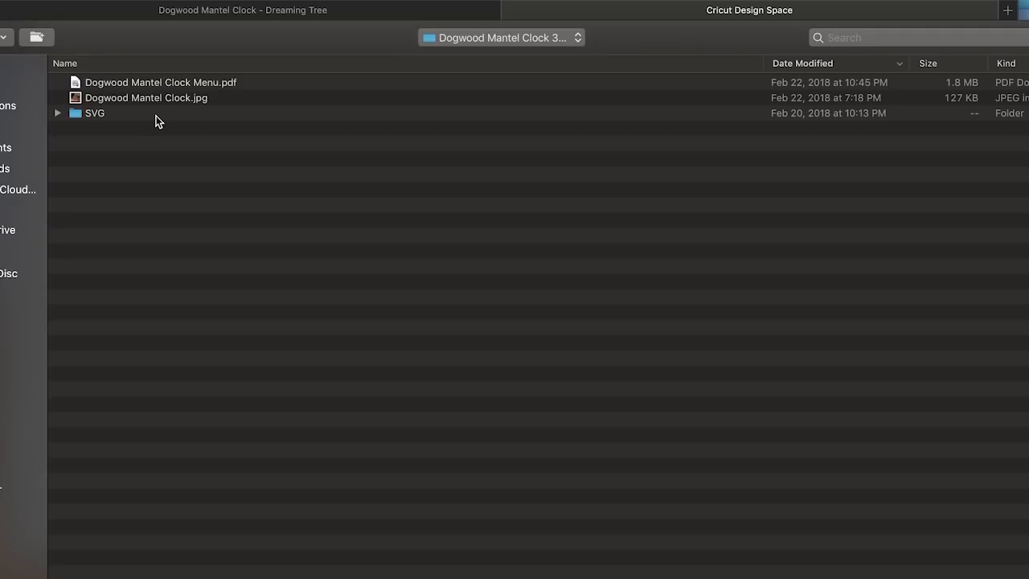
{"action": "double_click", "coordinate": [102, 114]}
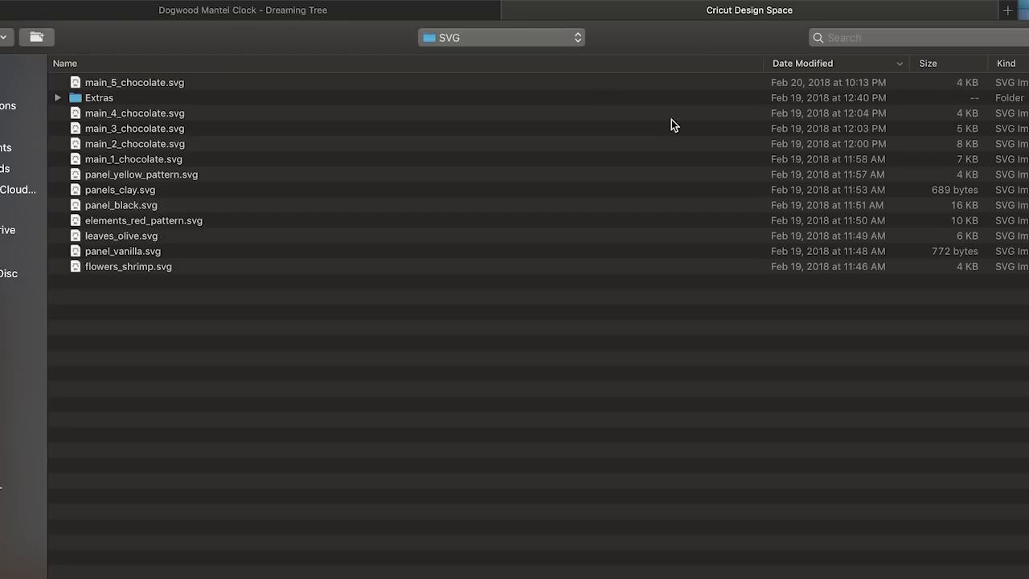
Sort the SVG files by name in ascending order and select elements_red_pattern.svg
{"action": "left_click", "coordinate": [407, 61]}
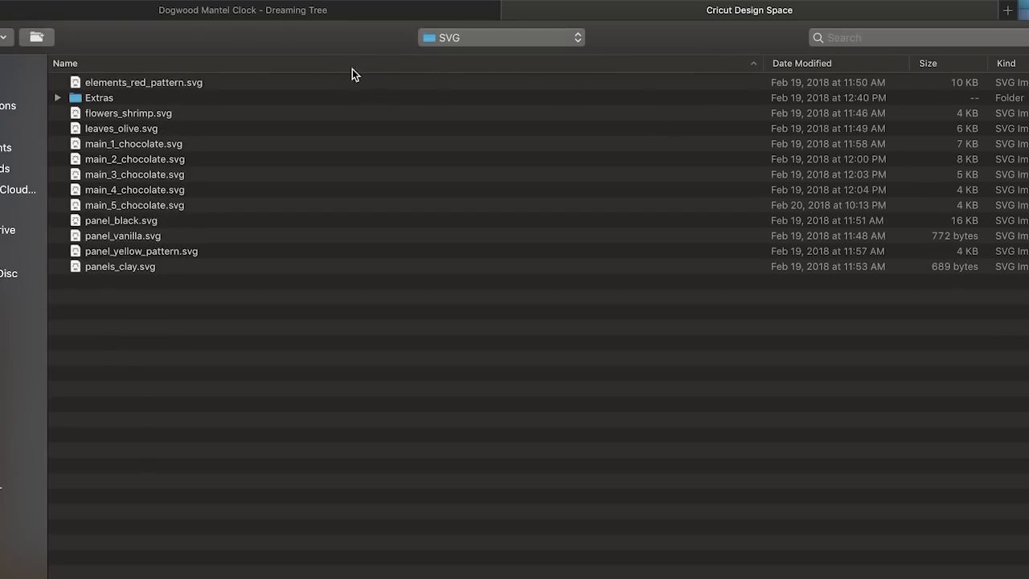
{"action": "left_click", "coordinate": [303, 63]}
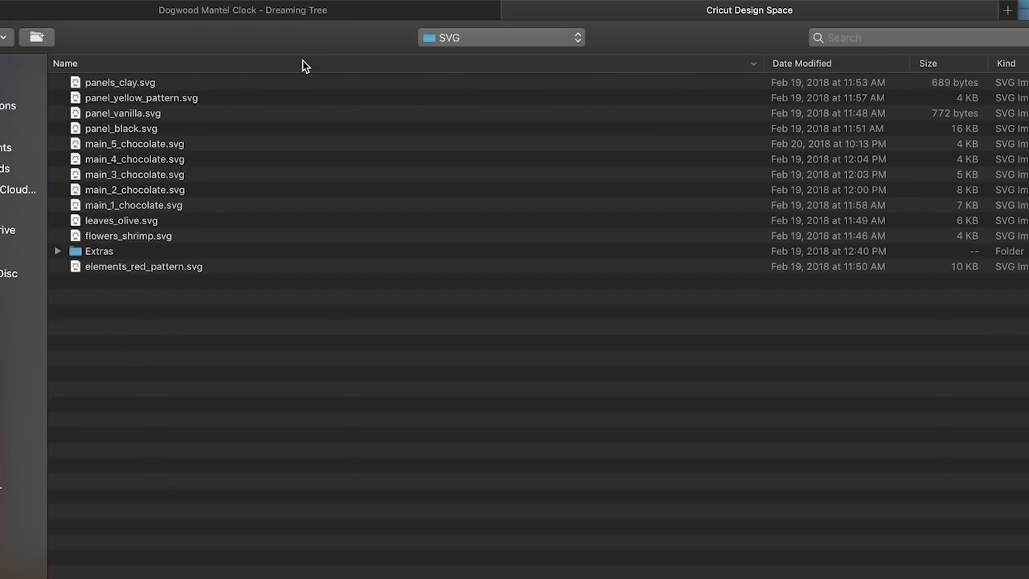
{"action": "left_click", "coordinate": [303, 63]}
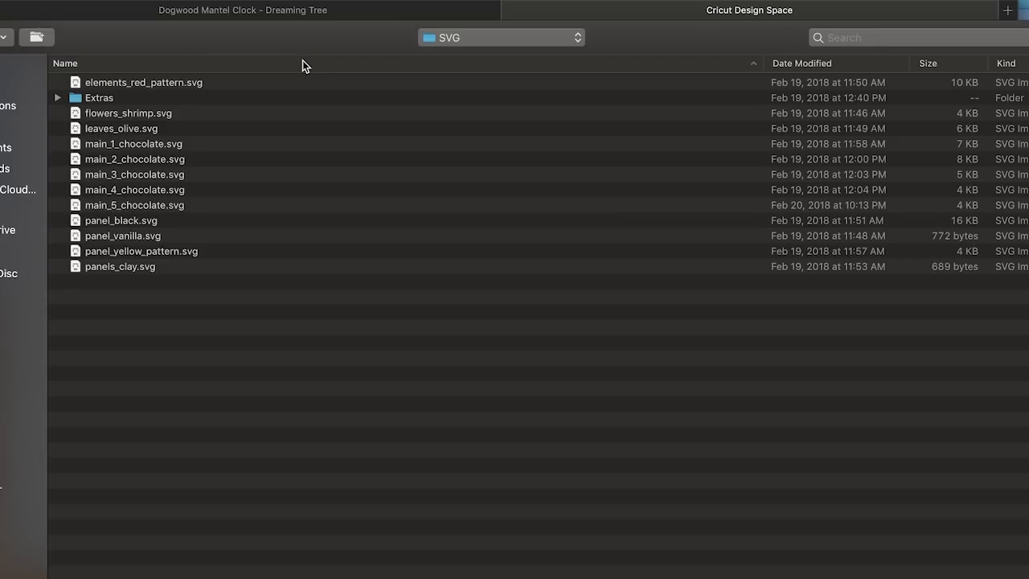
{"action": "left_click", "coordinate": [139, 84]}
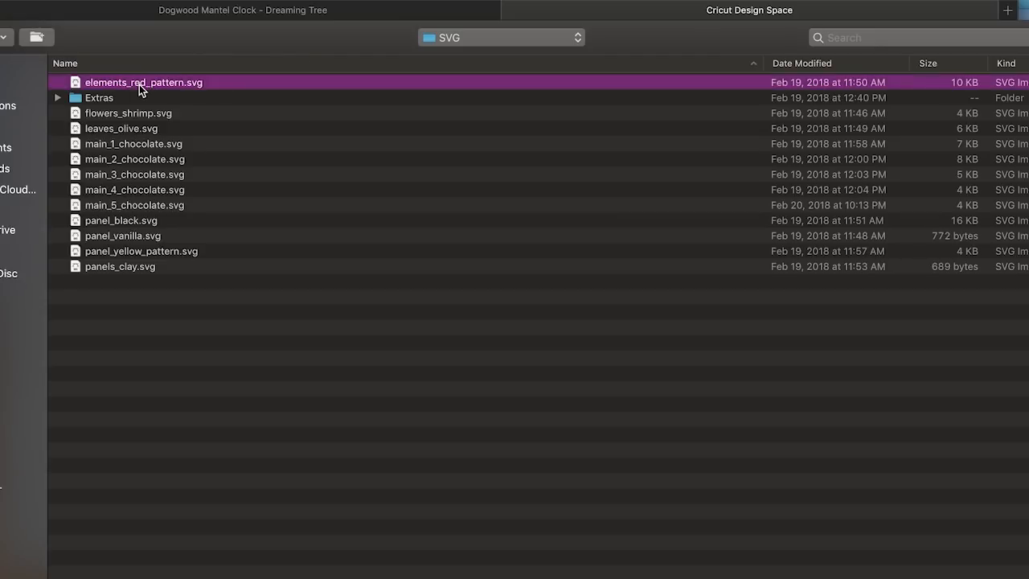
Upload elements_red_pattern.svg and flowers_shrimp.svg from the SVG folder and save both under their default image names
{"action": "double_click", "coordinate": [111, 84]}
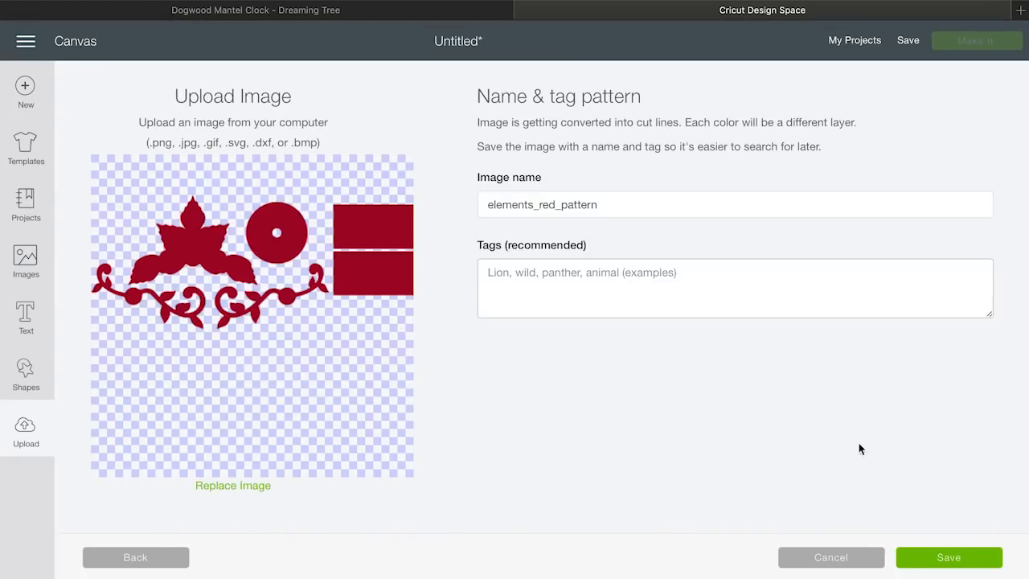
{"action": "left_click", "coordinate": [948, 562]}
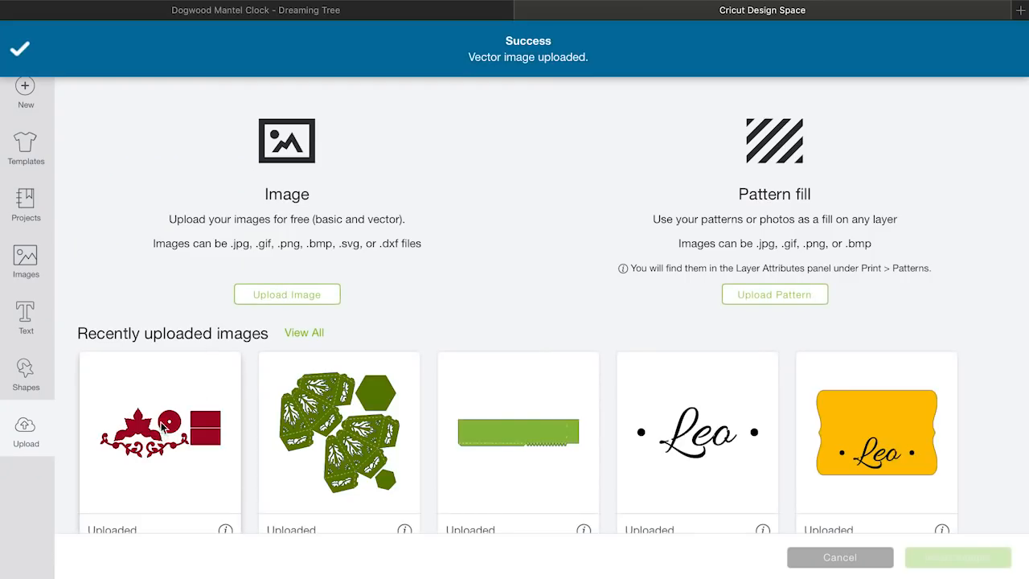
{"action": "left_click", "coordinate": [273, 299]}
{"action": "left_click", "coordinate": [560, 312]}
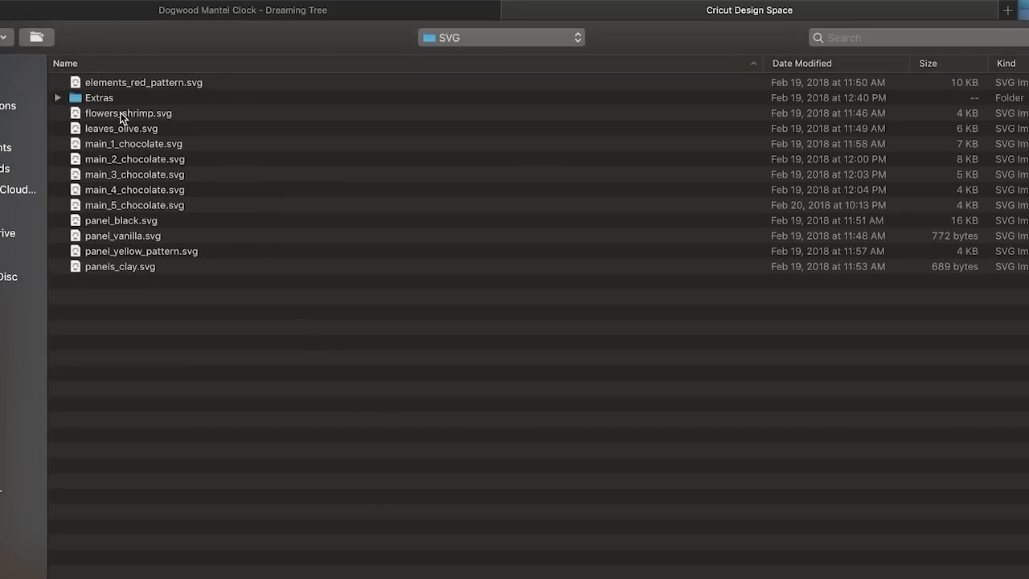
{"action": "left_click", "coordinate": [122, 117]}
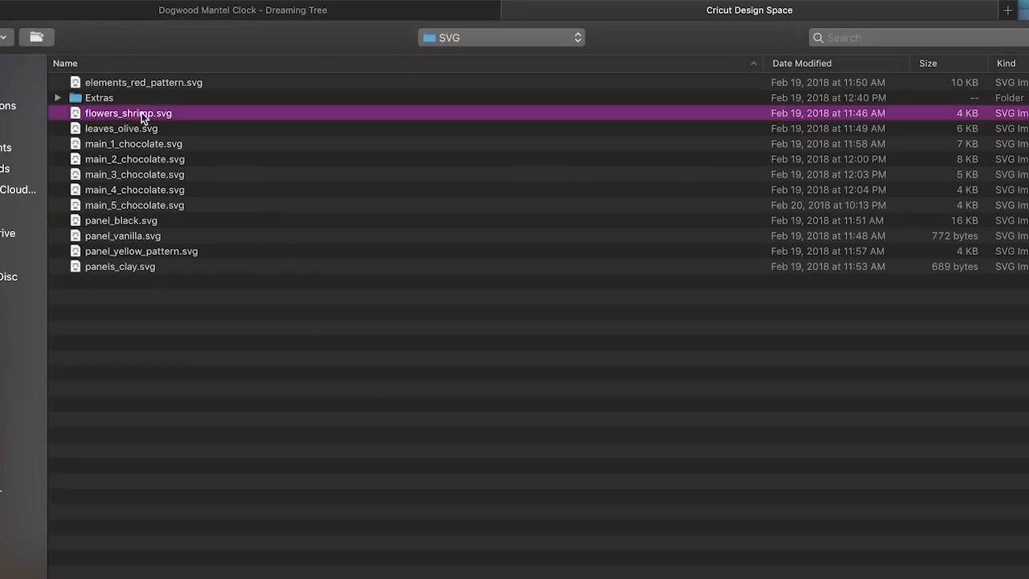
{"action": "double_click", "coordinate": [141, 113]}
{"action": "left_click", "coordinate": [936, 559]}
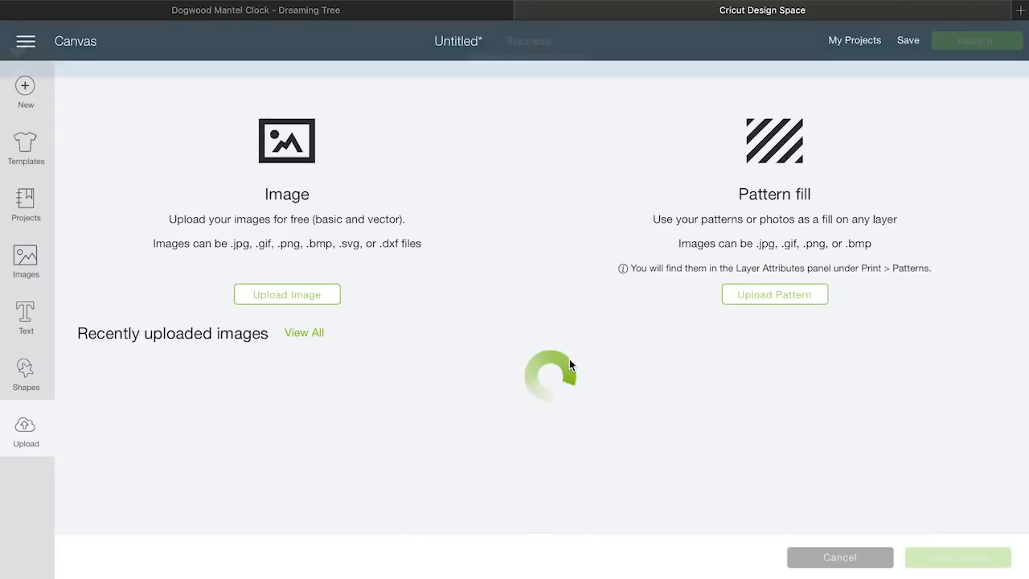
Upload and save leaves_olive.svg and main_1_chocolate.svg as cut images, keeping their default names
{"action": "left_click", "coordinate": [283, 295]}
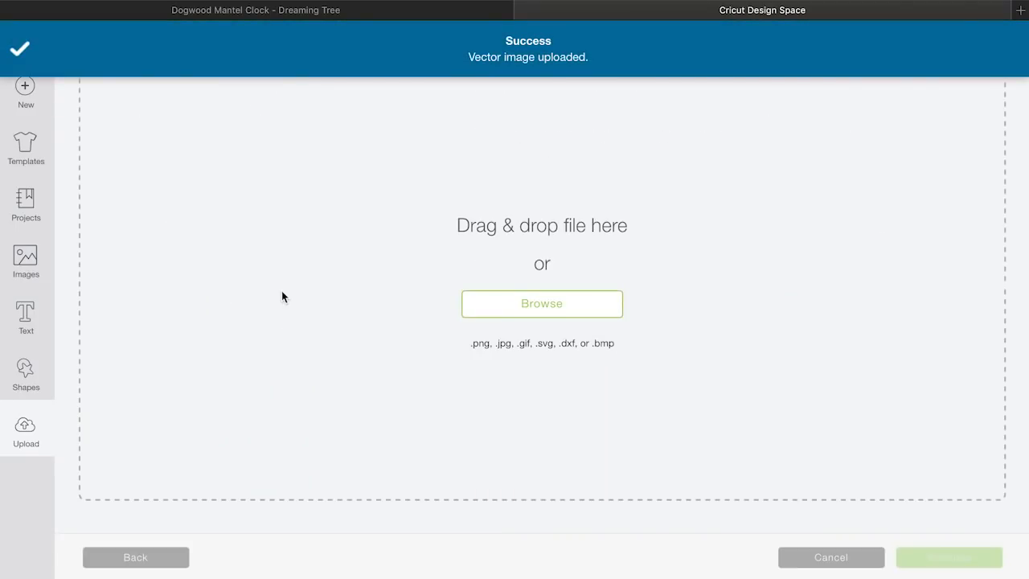
{"action": "left_click", "coordinate": [496, 305]}
{"action": "left_click", "coordinate": [123, 129]}
{"action": "double_click", "coordinate": [122, 128]}
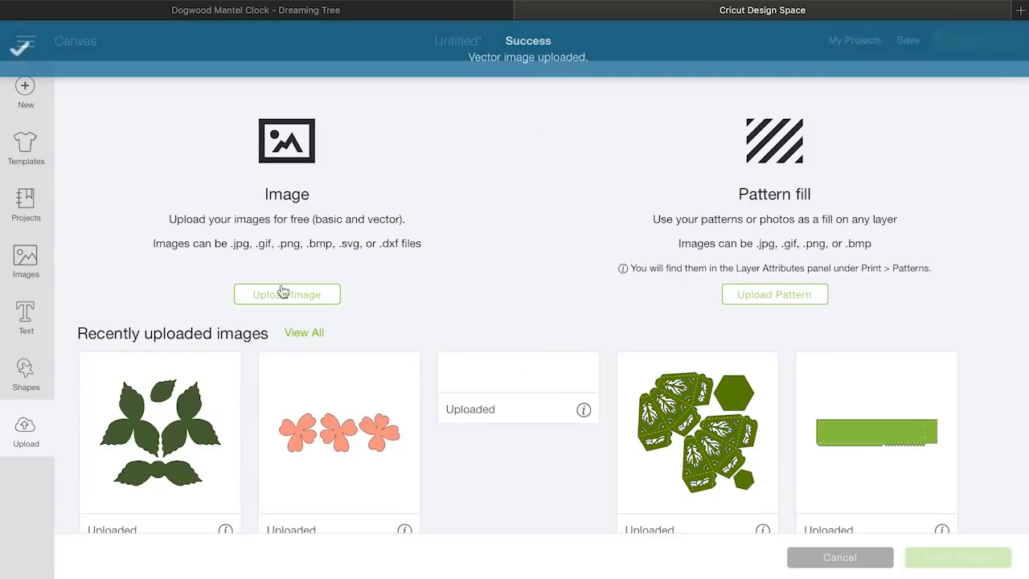
{"action": "left_click", "coordinate": [282, 292]}
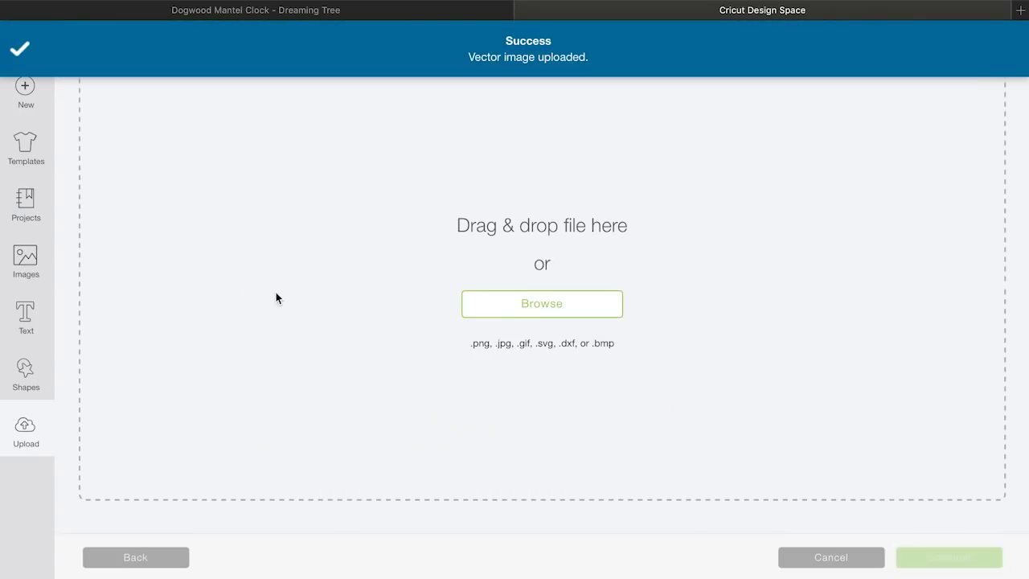
{"action": "left_click", "coordinate": [512, 306]}
{"action": "left_click", "coordinate": [134, 150]}
{"action": "double_click", "coordinate": [134, 151]}
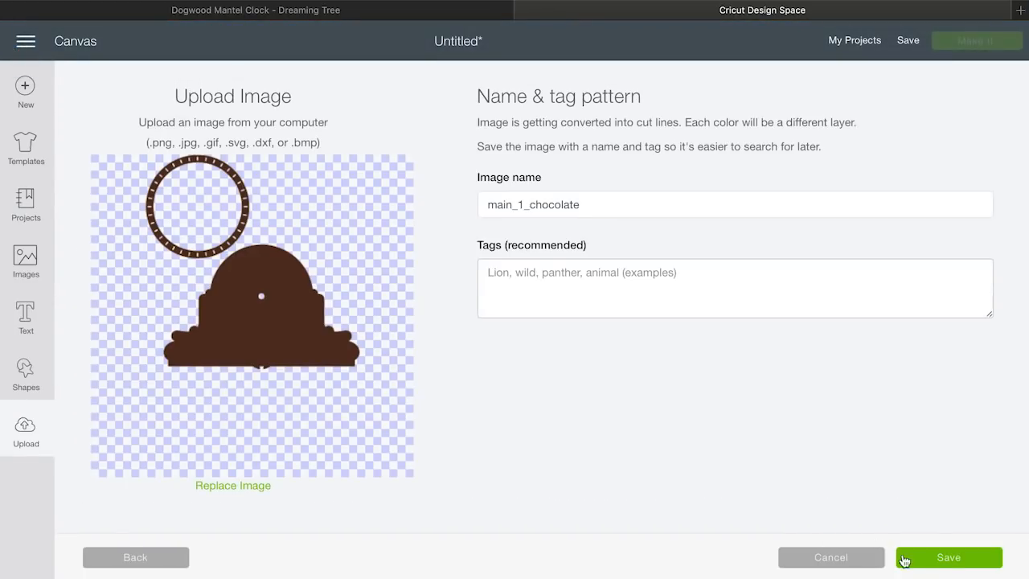
{"action": "left_click", "coordinate": [922, 564]}
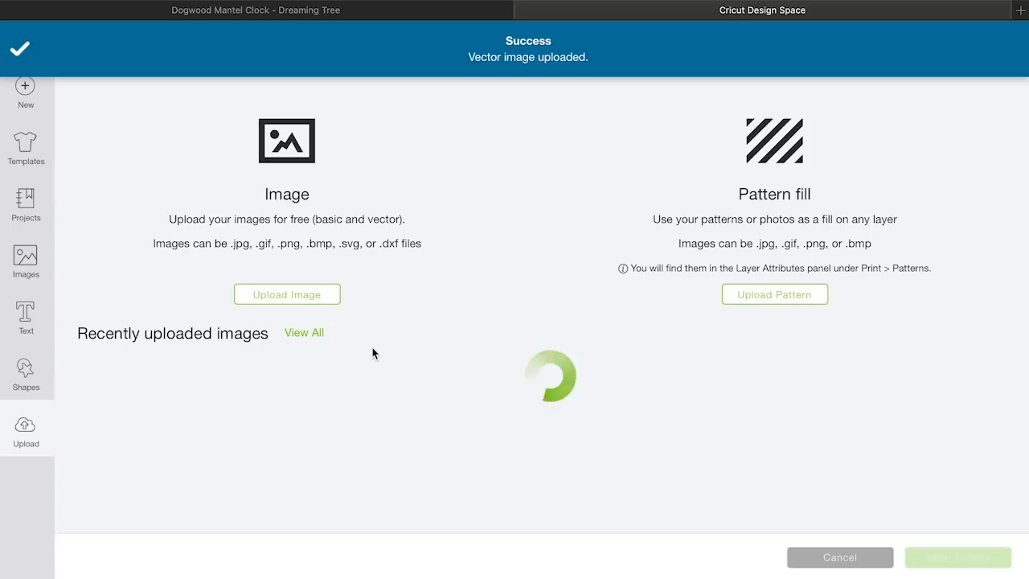
Upload and save main_2_chocolate.svg and main_3_chocolate.svg from the SVG folder, keeping their default names
{"action": "left_click", "coordinate": [288, 295]}
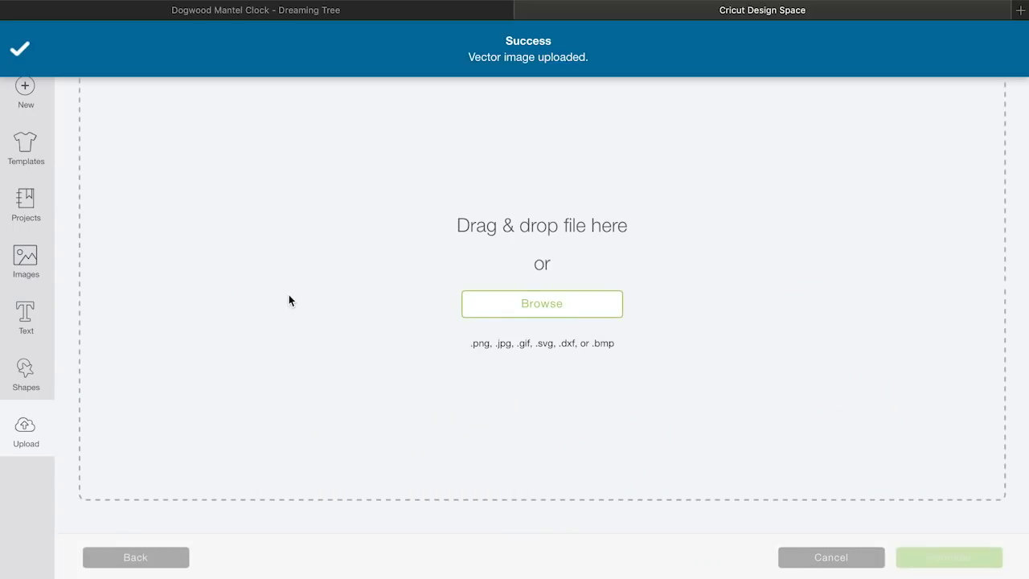
{"action": "left_click", "coordinate": [563, 308]}
{"action": "double_click", "coordinate": [133, 161]}
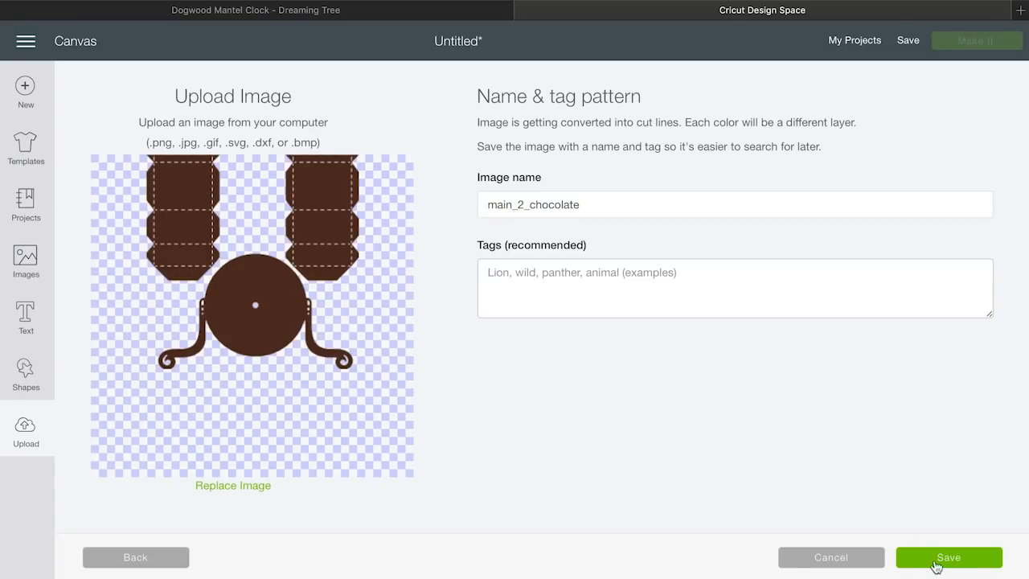
{"action": "left_click", "coordinate": [936, 568]}
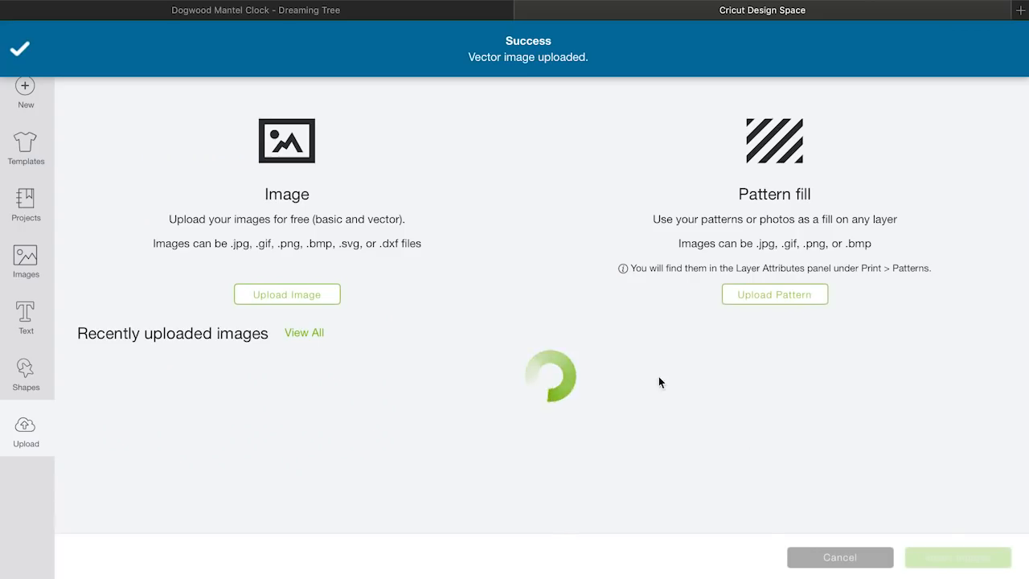
{"action": "left_click", "coordinate": [316, 299]}
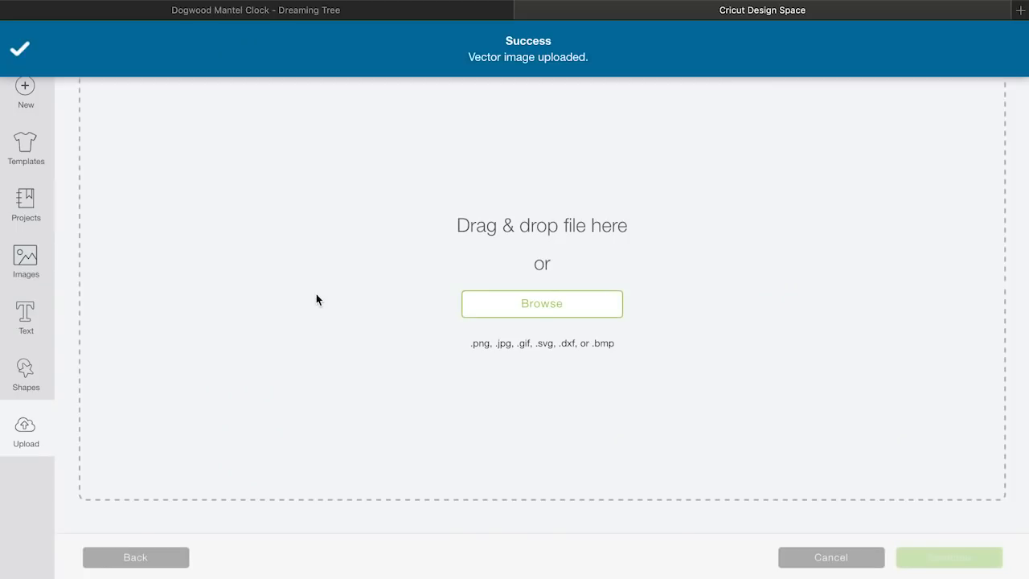
{"action": "left_click", "coordinate": [504, 307]}
{"action": "double_click", "coordinate": [134, 175]}
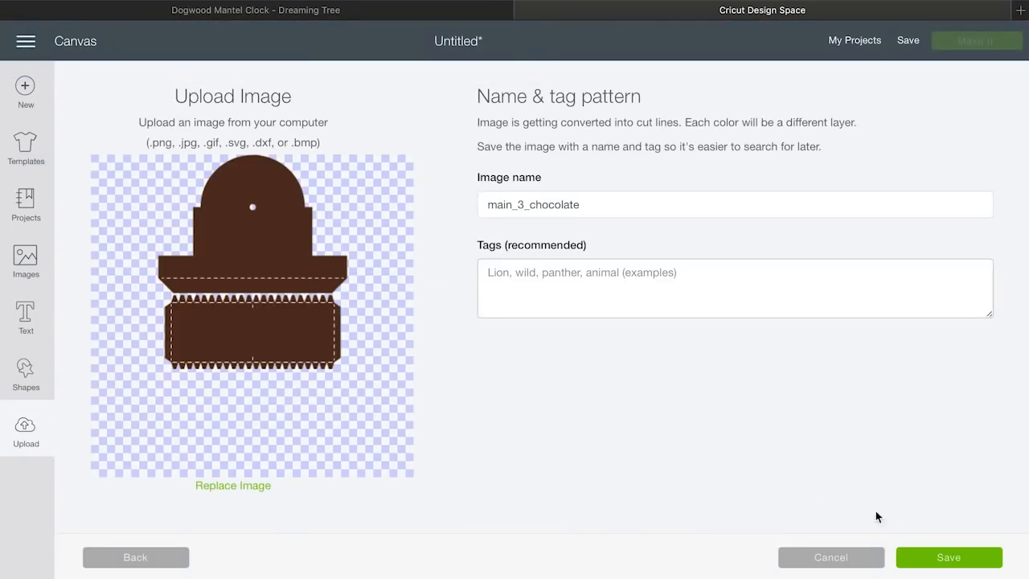
{"action": "left_click", "coordinate": [933, 559]}
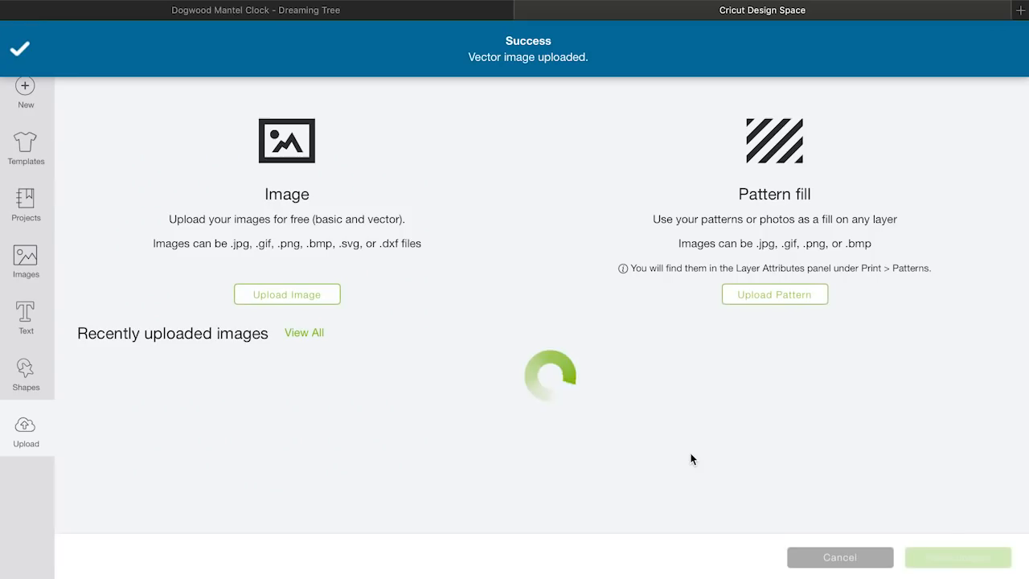
Upload and save main_4_chocolate.svg and main_5_chocolate.svg from the SVG folder, keeping their default names
{"action": "left_click", "coordinate": [286, 296]}
{"action": "left_click", "coordinate": [515, 313]}
{"action": "left_click", "coordinate": [144, 195]}
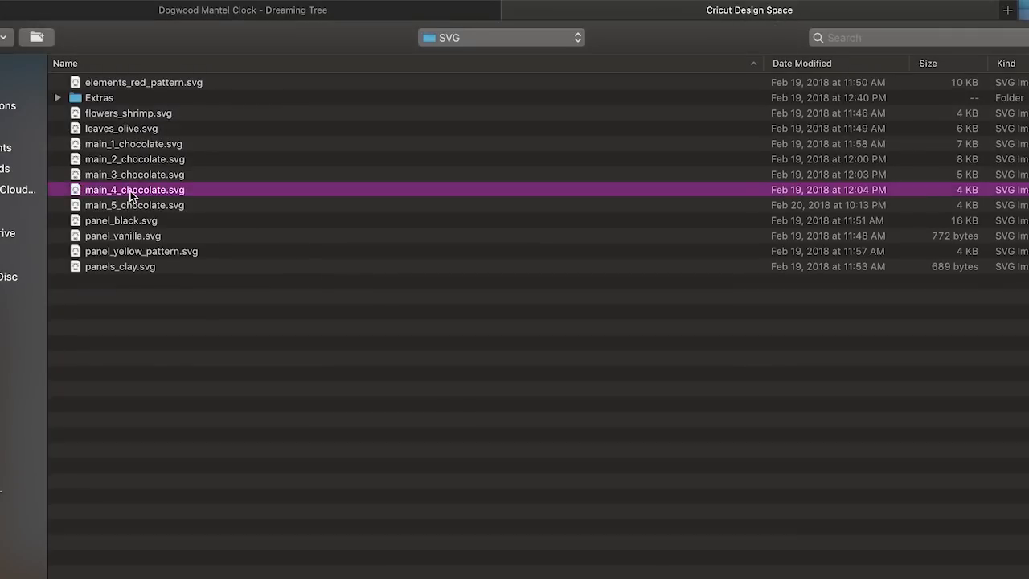
{"action": "double_click", "coordinate": [131, 195]}
{"action": "left_click", "coordinate": [938, 560]}
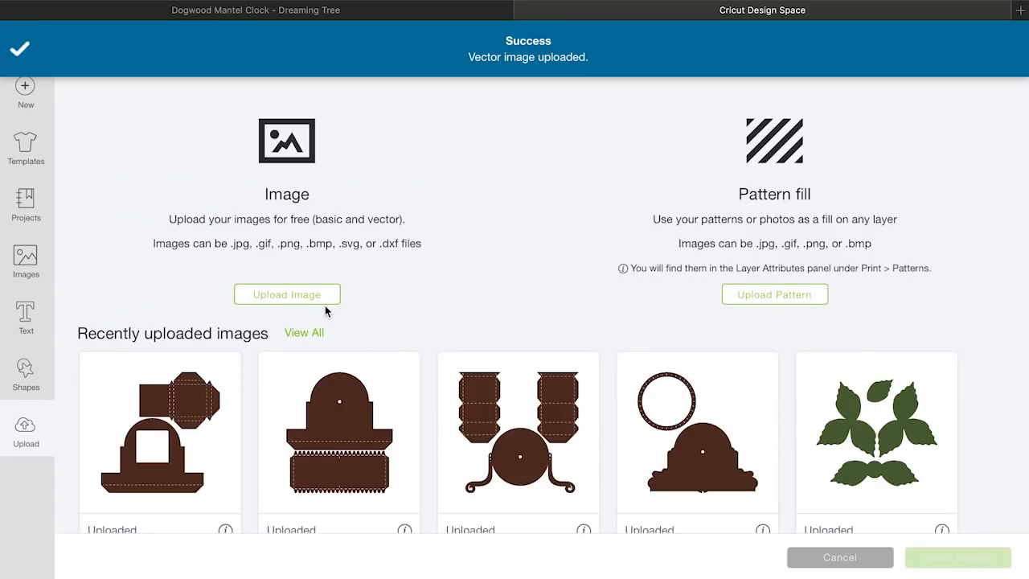
{"action": "left_click", "coordinate": [305, 297]}
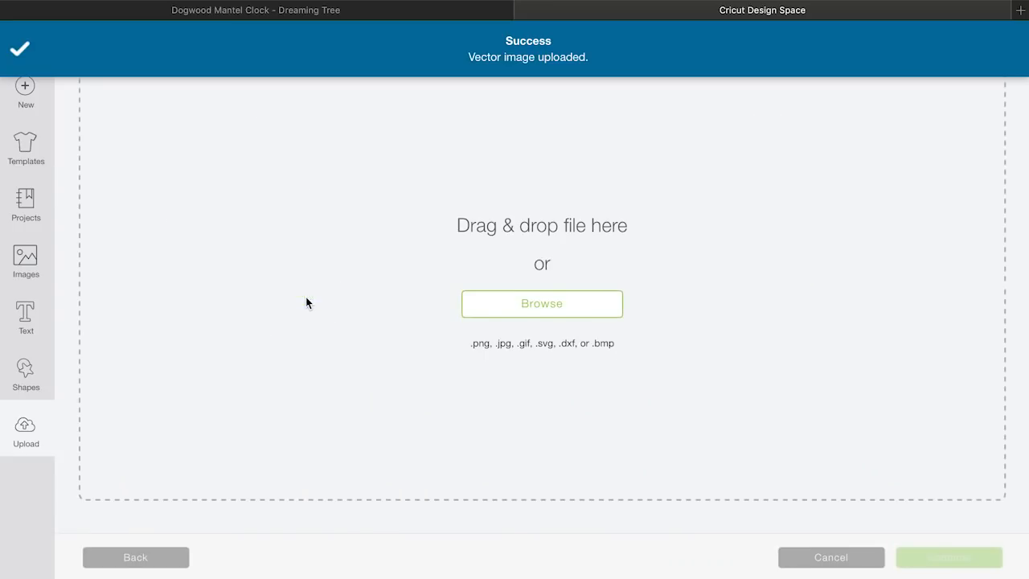
{"action": "left_click", "coordinate": [528, 318]}
{"action": "double_click", "coordinate": [126, 203]}
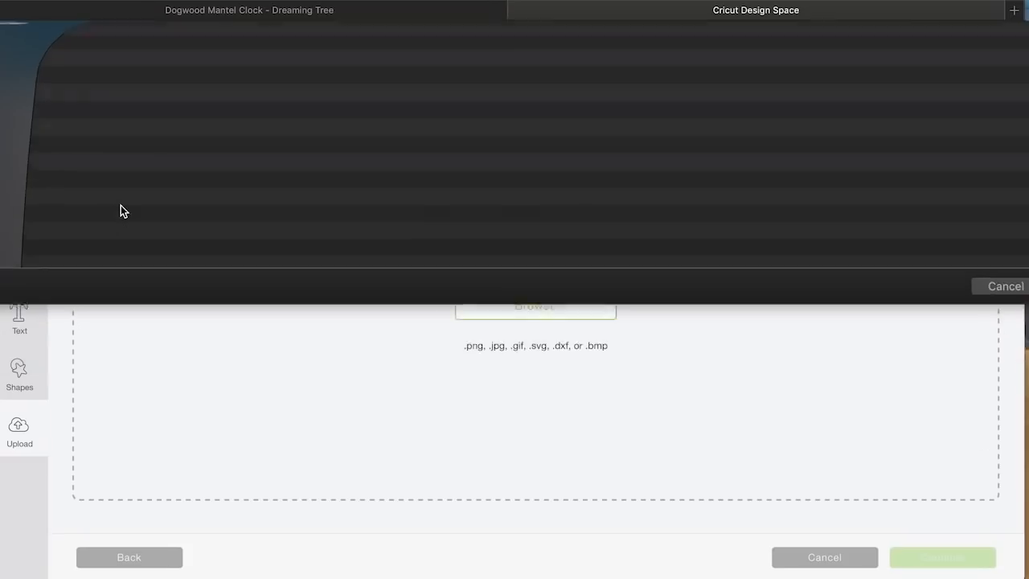
{"action": "left_click", "coordinate": [951, 555]}
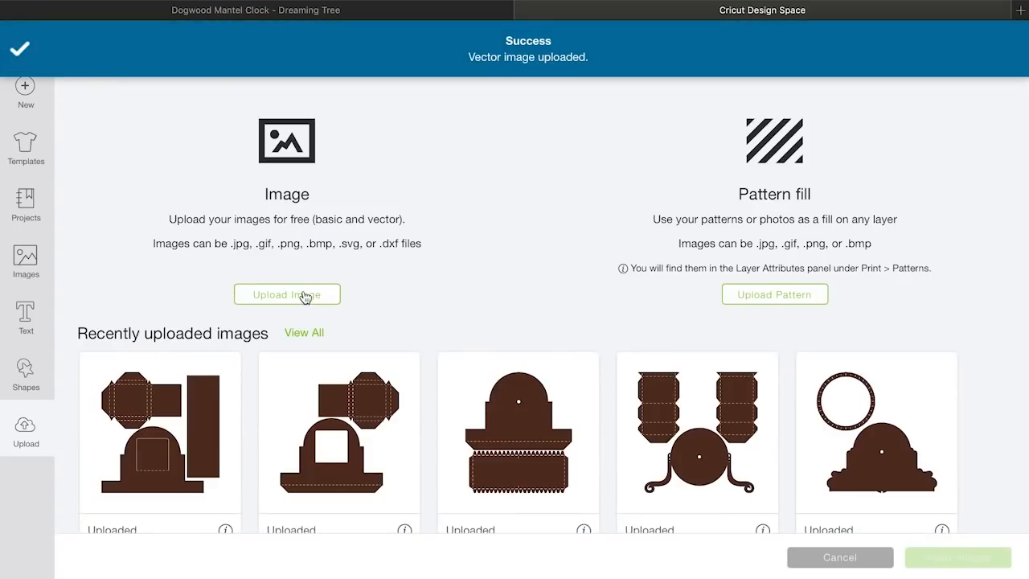
Upload and save panel_black.svg and panel_vanilla.svg from the clock's SVG folder
{"action": "left_click", "coordinate": [304, 297]}
{"action": "left_click", "coordinate": [538, 312]}
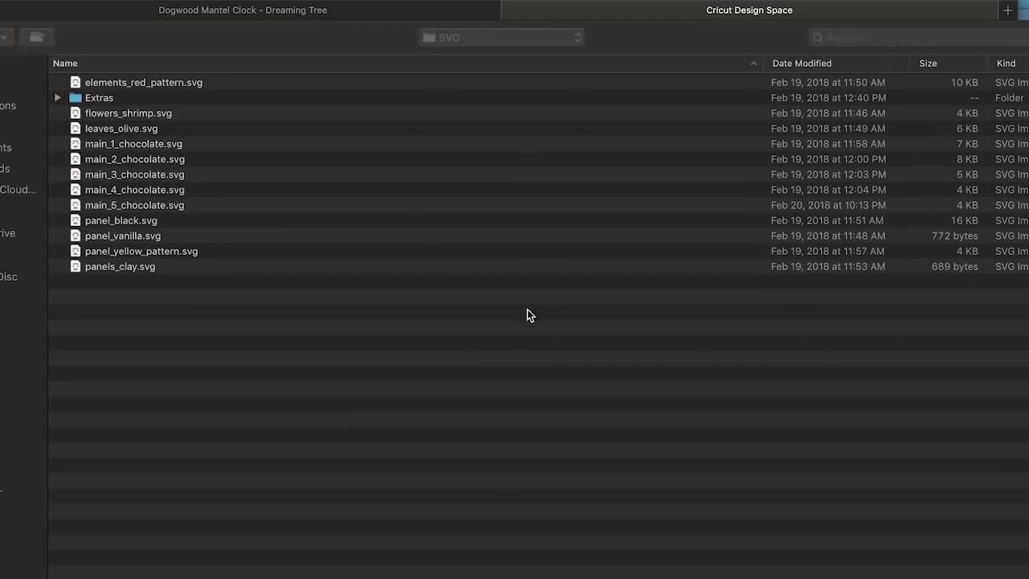
{"action": "double_click", "coordinate": [142, 222]}
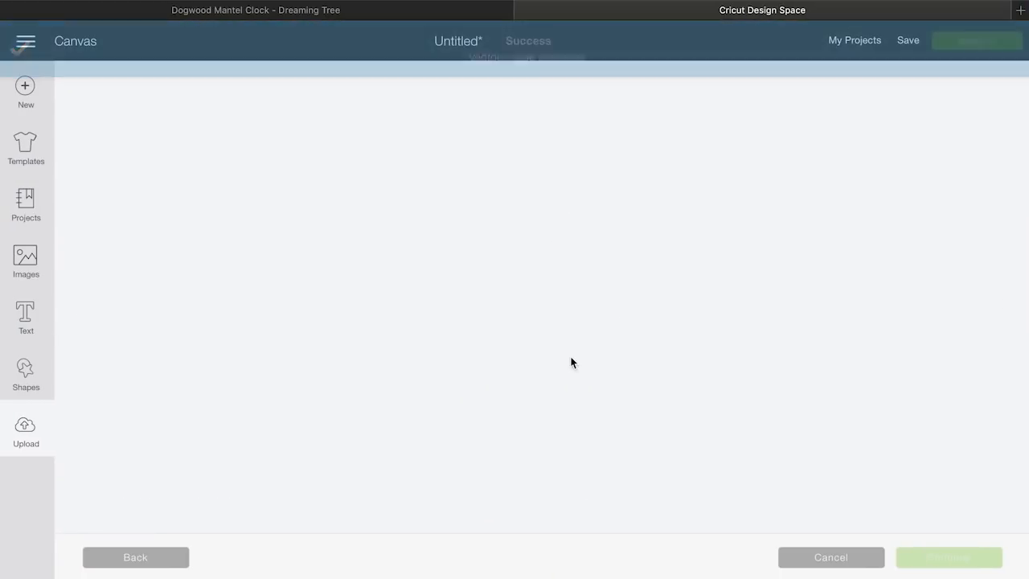
{"action": "left_click", "coordinate": [981, 565]}
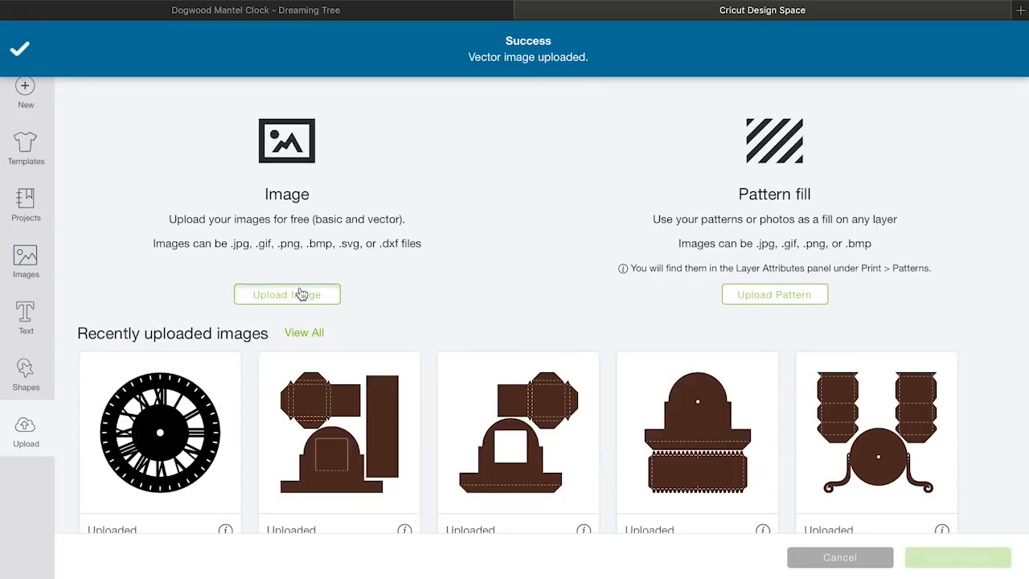
{"action": "left_click", "coordinate": [300, 295]}
{"action": "left_click", "coordinate": [538, 309]}
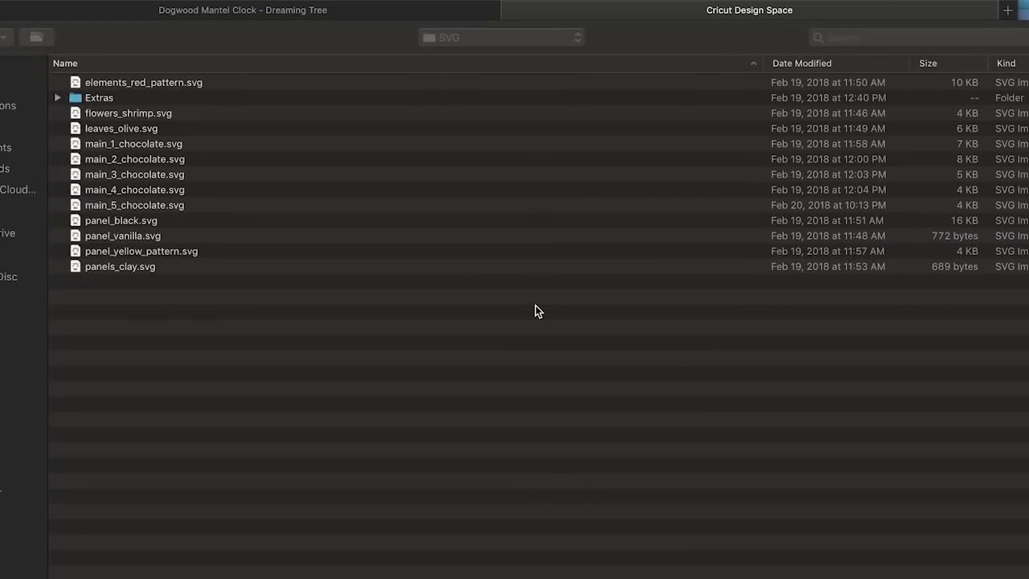
{"action": "double_click", "coordinate": [129, 235]}
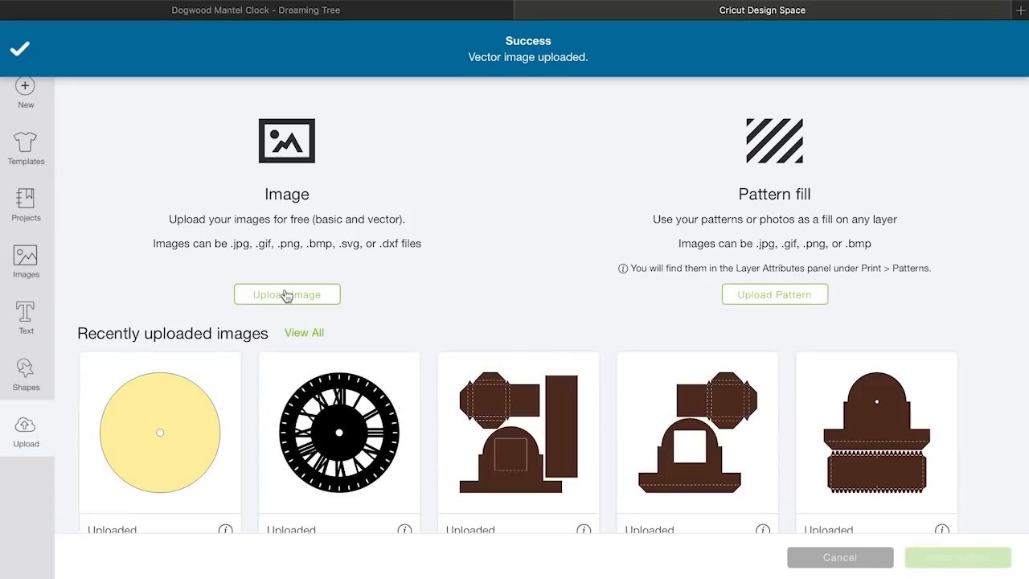
Upload and save the last two clock files, panel_yellow_pattern.svg and panels_clay.svg, with their default names
{"action": "left_click", "coordinate": [285, 294]}
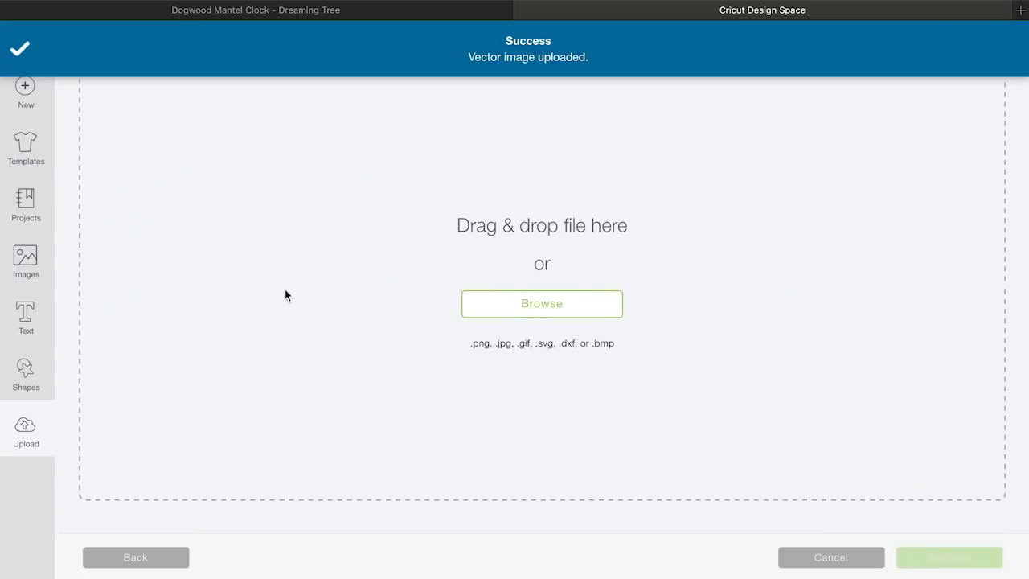
{"action": "left_click", "coordinate": [516, 309]}
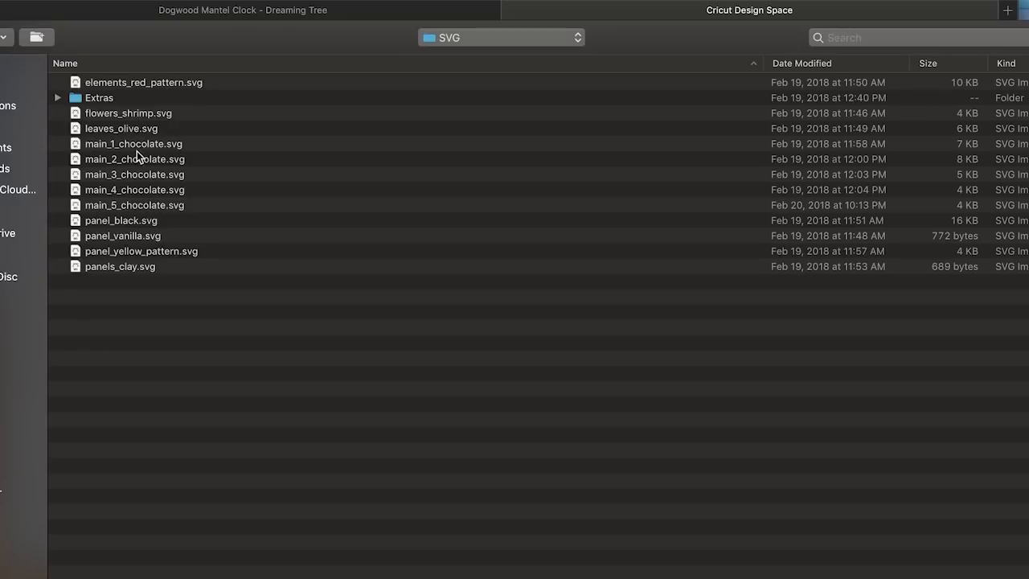
{"action": "double_click", "coordinate": [133, 250]}
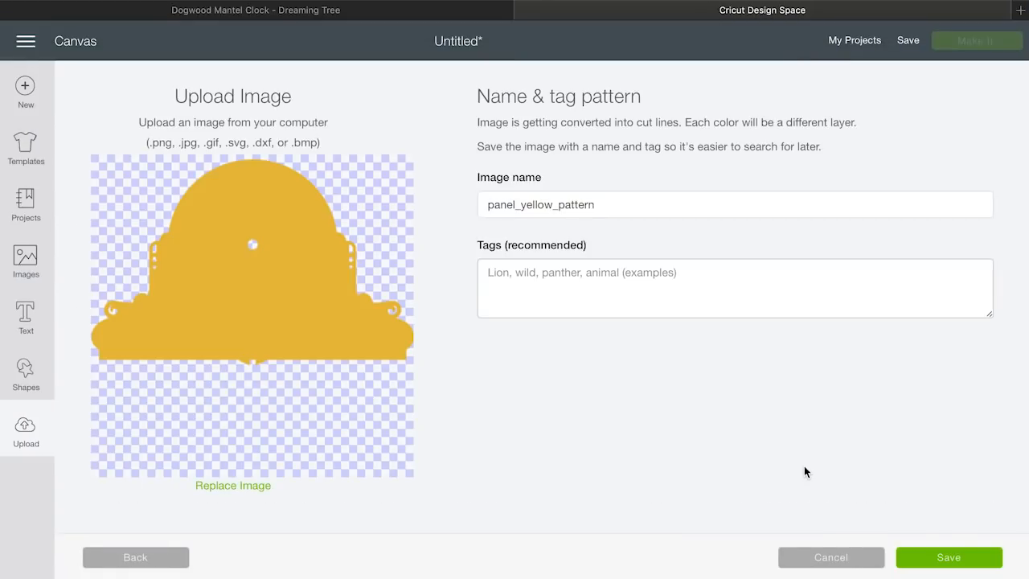
{"action": "left_click", "coordinate": [945, 560]}
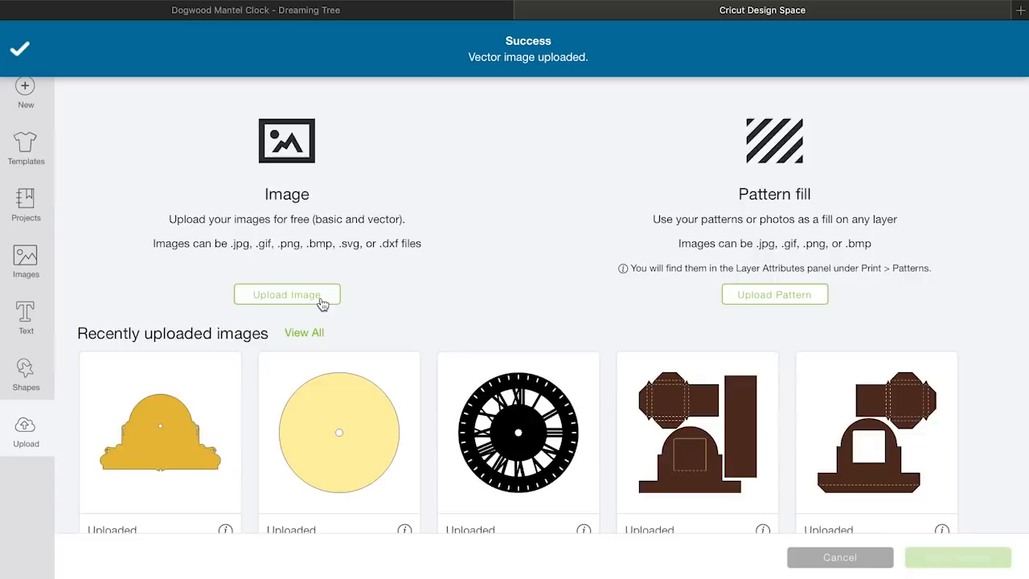
{"action": "left_click", "coordinate": [322, 303]}
{"action": "left_click", "coordinate": [542, 305]}
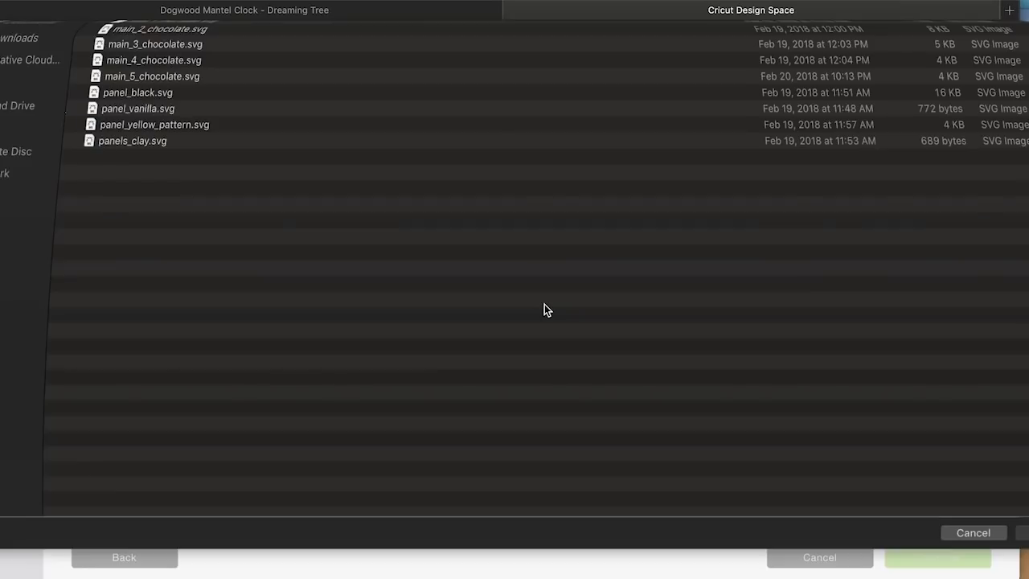
{"action": "double_click", "coordinate": [134, 267]}
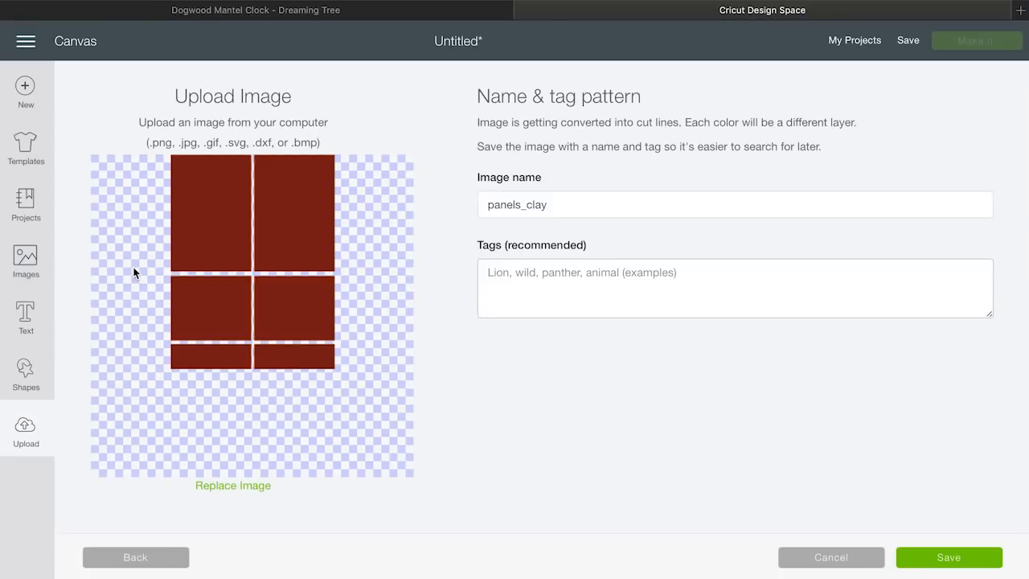
{"action": "left_click", "coordinate": [945, 553]}
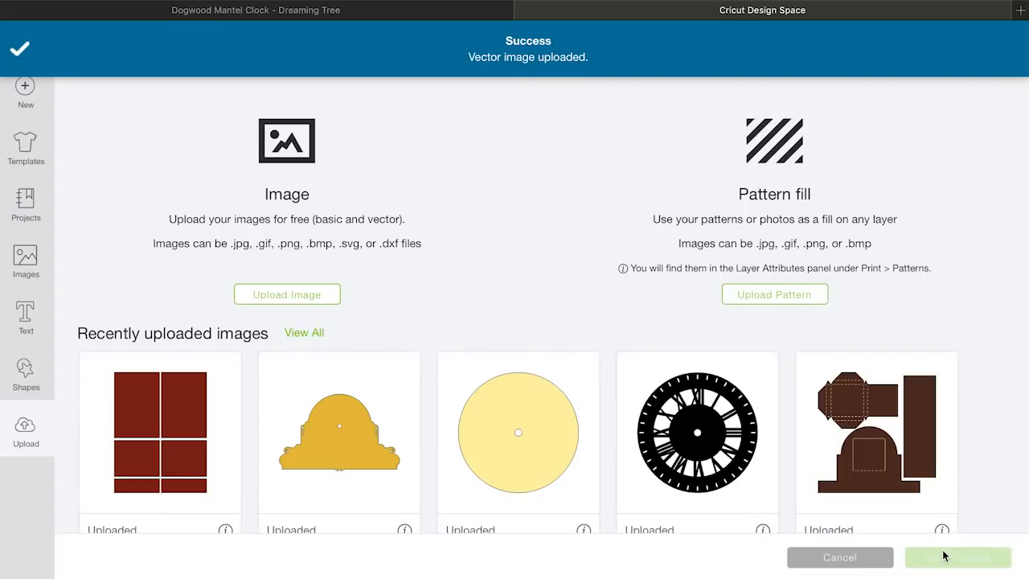
Open the complete list of uploaded images from the recently uploaded section
{"action": "scroll", "coordinate": [891, 336], "scroll_direction": "down", "scroll_amount": 5}
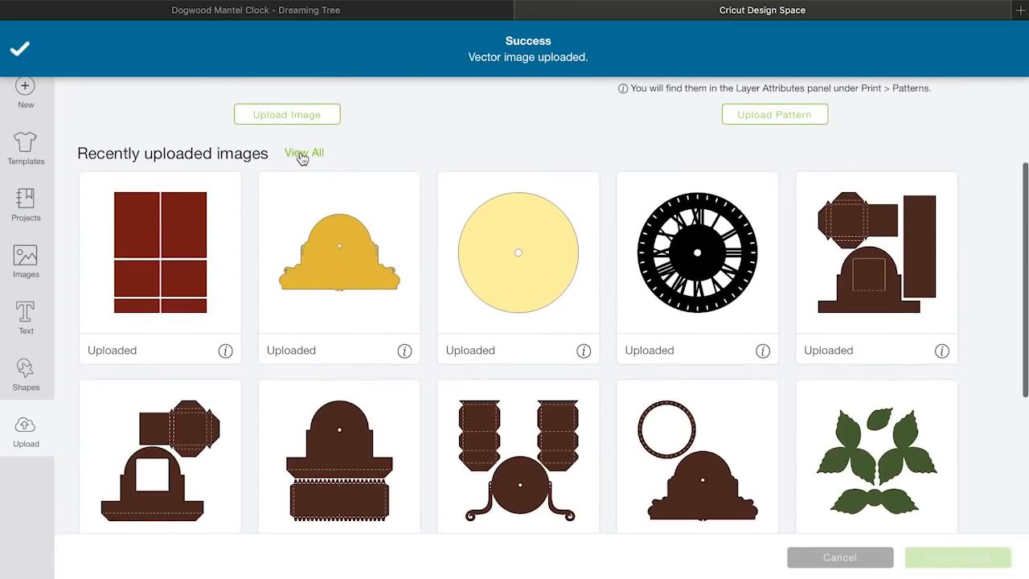
{"action": "left_click", "coordinate": [300, 153]}
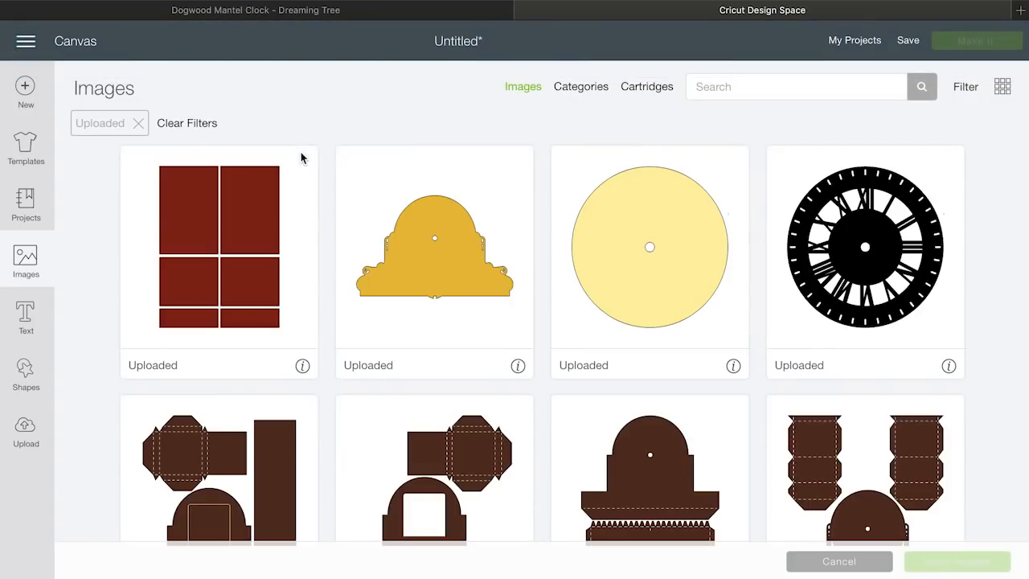
Select all twelve uploaded Dogwood Mantel Clock images, from the clay panels through the red pattern elements, and insert them onto the canvas
{"action": "scroll", "coordinate": [445, 260], "scroll_direction": "down", "scroll_amount": 8}
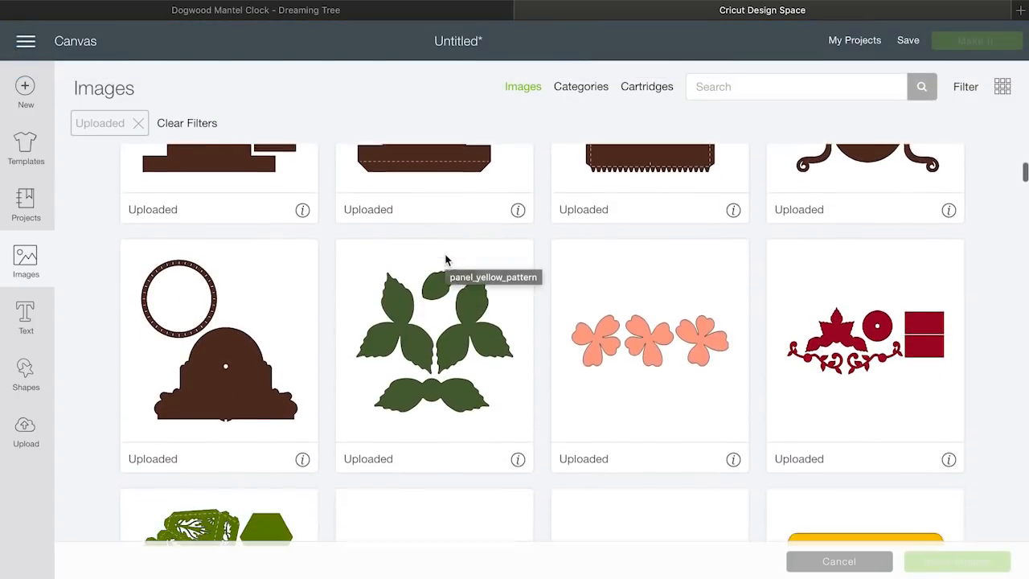
{"action": "scroll", "coordinate": [445, 259], "scroll_direction": "up", "scroll_amount": 10}
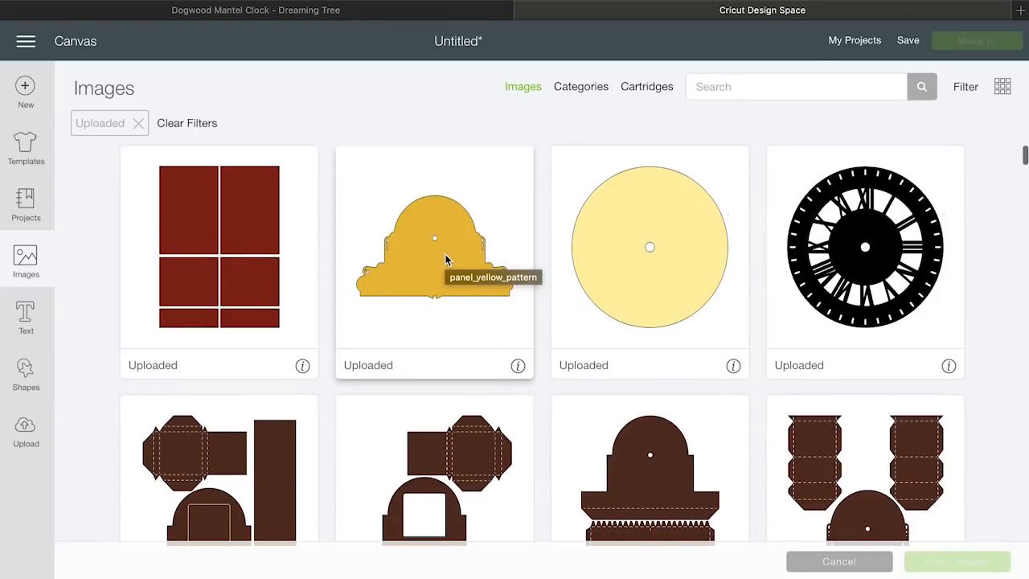
{"action": "left_click", "coordinate": [207, 246]}
{"action": "left_click", "coordinate": [425, 248]}
{"action": "left_click", "coordinate": [641, 249]}
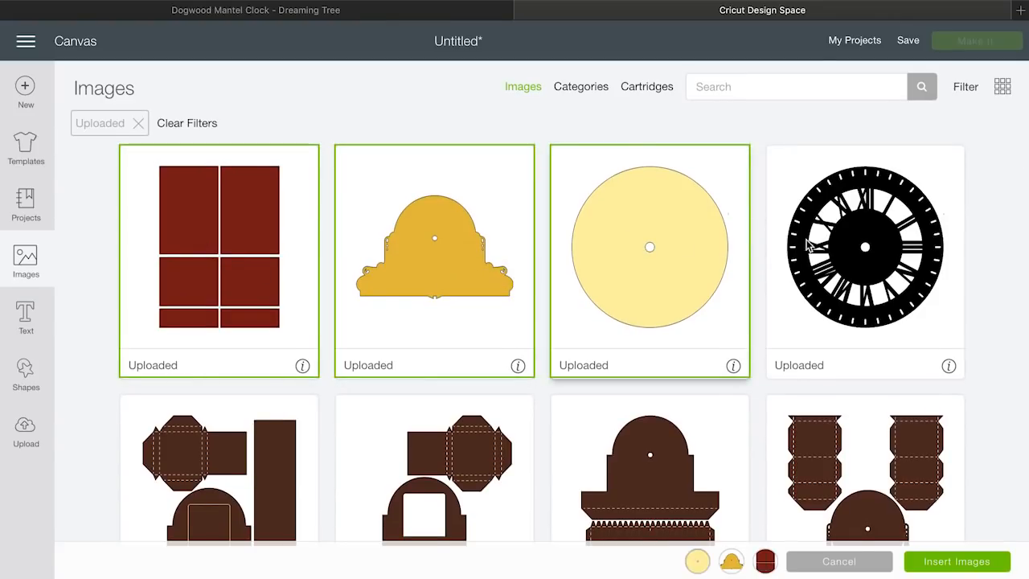
{"action": "left_click", "coordinate": [812, 246]}
{"action": "scroll", "coordinate": [820, 345], "scroll_direction": "down", "scroll_amount": 3}
{"action": "left_click", "coordinate": [820, 370]}
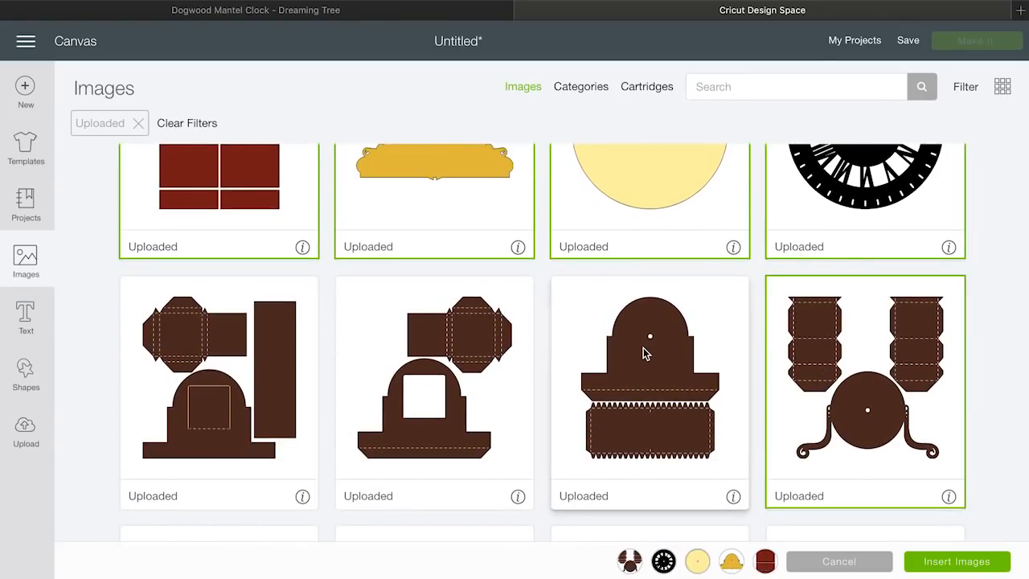
{"action": "left_click", "coordinate": [643, 347]}
{"action": "left_click", "coordinate": [421, 340]}
{"action": "left_click", "coordinate": [250, 344]}
{"action": "scroll", "coordinate": [250, 344], "scroll_direction": "down", "scroll_amount": 2}
{"action": "scroll", "coordinate": [250, 344], "scroll_direction": "down", "scroll_amount": 2}
{"action": "left_click", "coordinate": [230, 429]}
{"action": "left_click", "coordinate": [434, 434]}
{"action": "left_click", "coordinate": [633, 425]}
{"action": "left_click", "coordinate": [865, 451]}
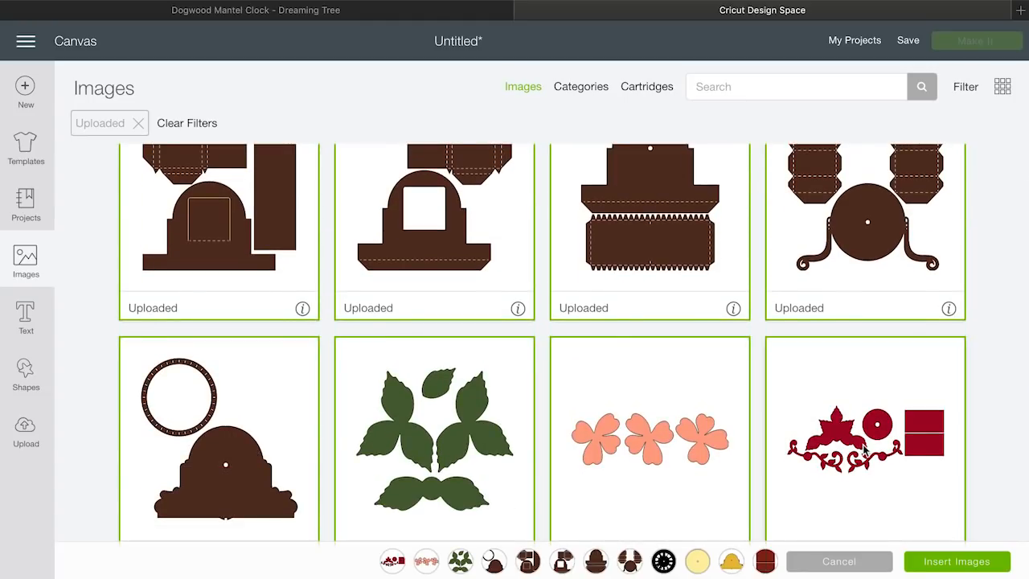
{"action": "scroll", "coordinate": [863, 448], "scroll_direction": "down", "scroll_amount": 2}
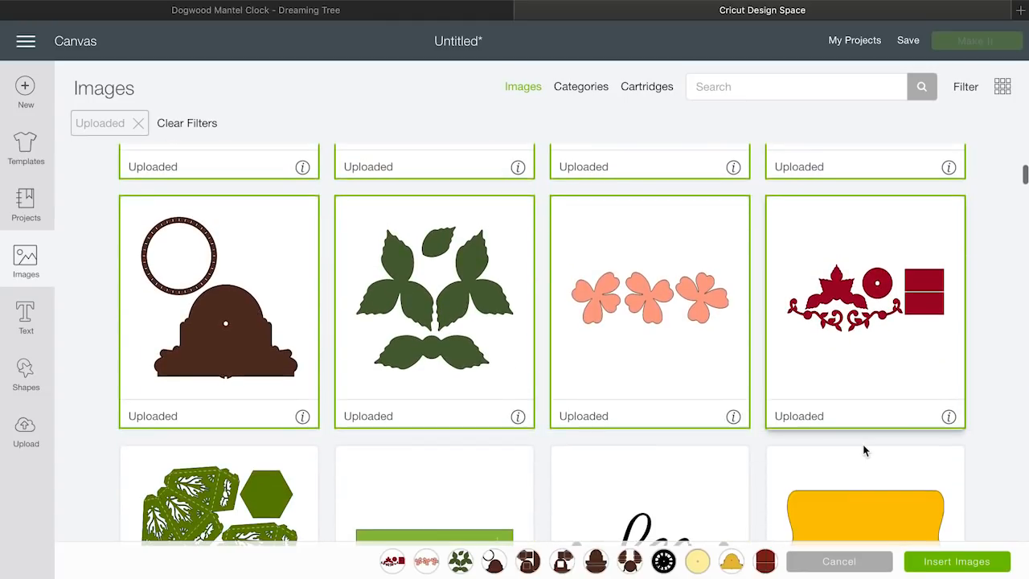
{"action": "left_click", "coordinate": [965, 569]}
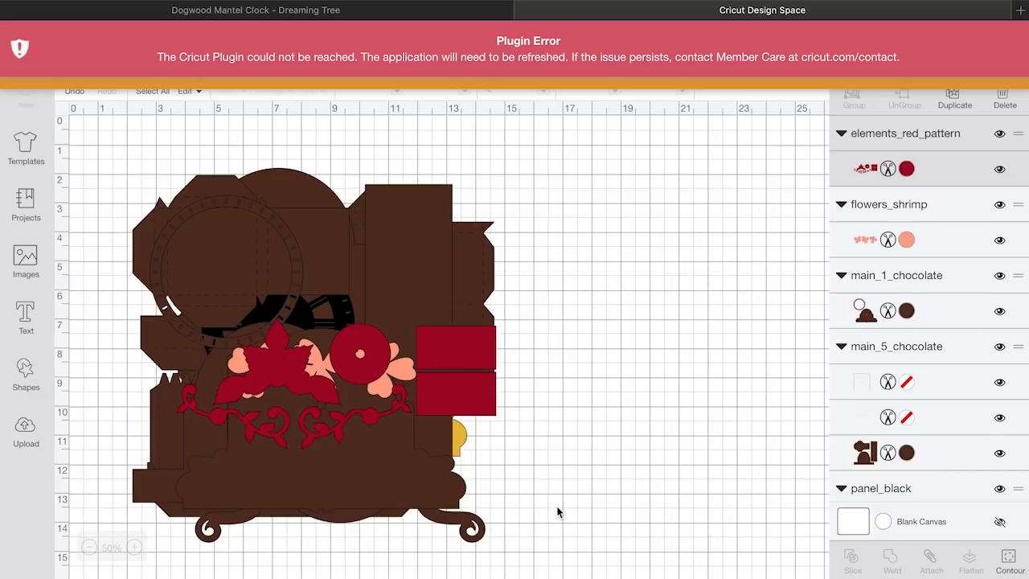
Move the red pattern elements off the stacked clock pieces and cancel the prompt about saving or replacing the project
{"action": "left_click_drag", "start_coordinate": [372, 383], "coordinate": [631, 389]}
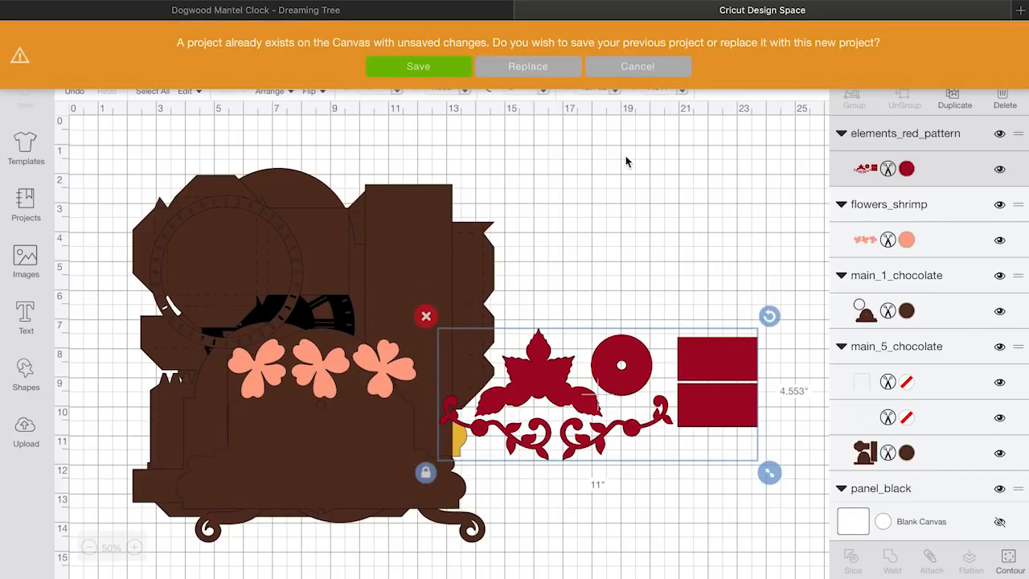
{"action": "left_click", "coordinate": [653, 69]}
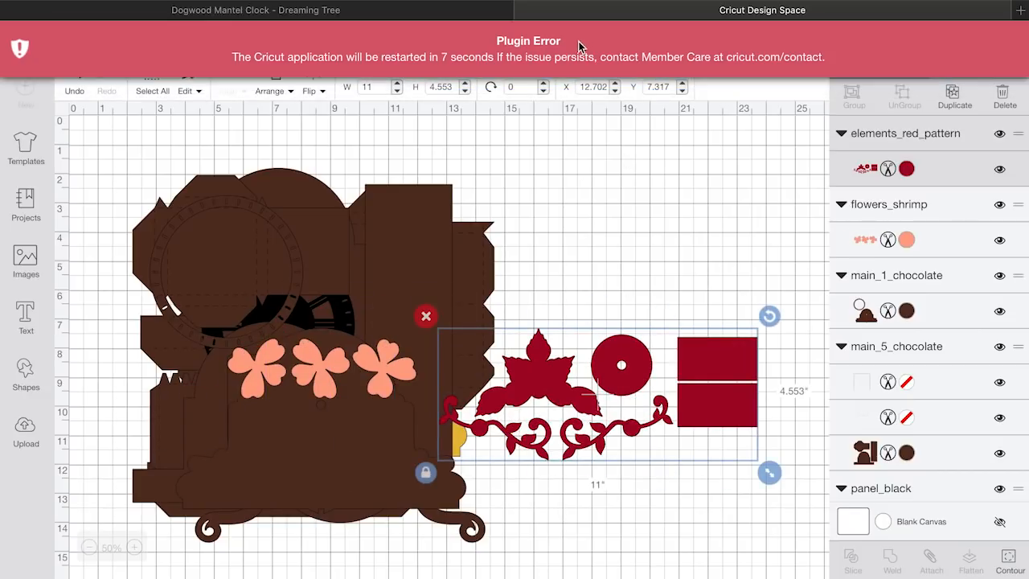
{"action": "left_click_drag", "start_coordinate": [535, 362], "coordinate": [546, 255]}
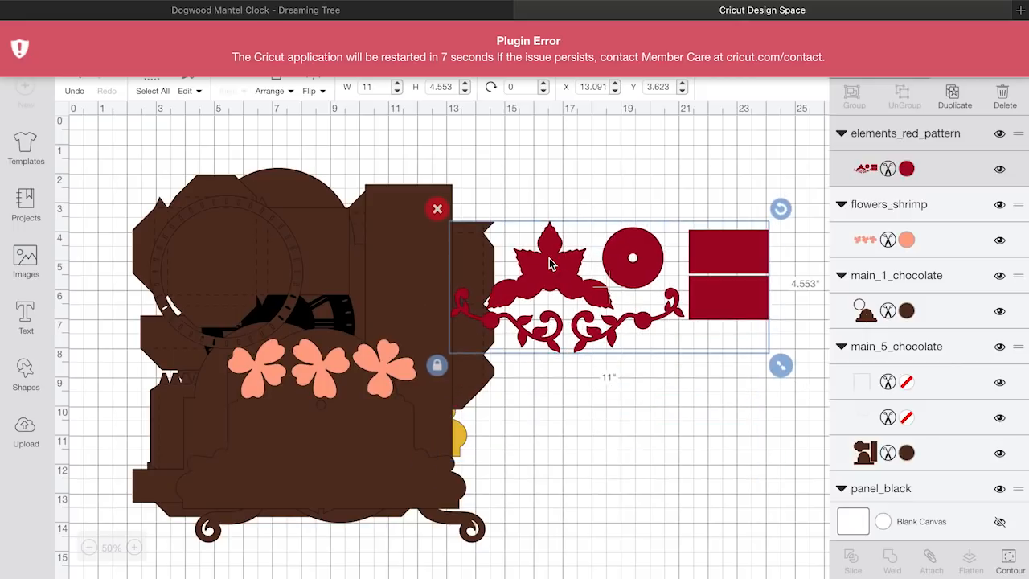
{"action": "left_click", "coordinate": [413, 291]}
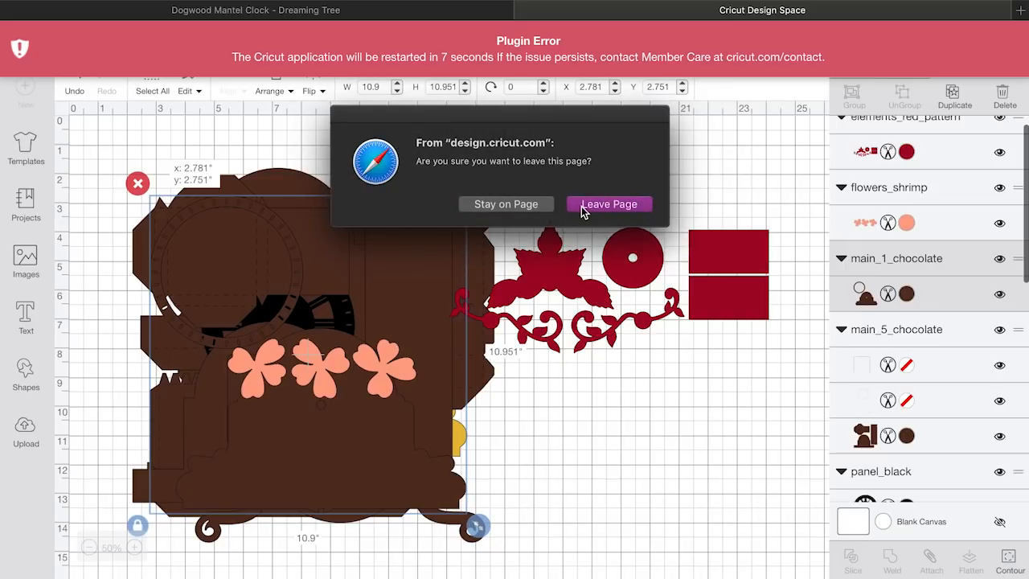
Leave the page to restart the application and download the Design Space plugin update
{"action": "left_click", "coordinate": [582, 206]}
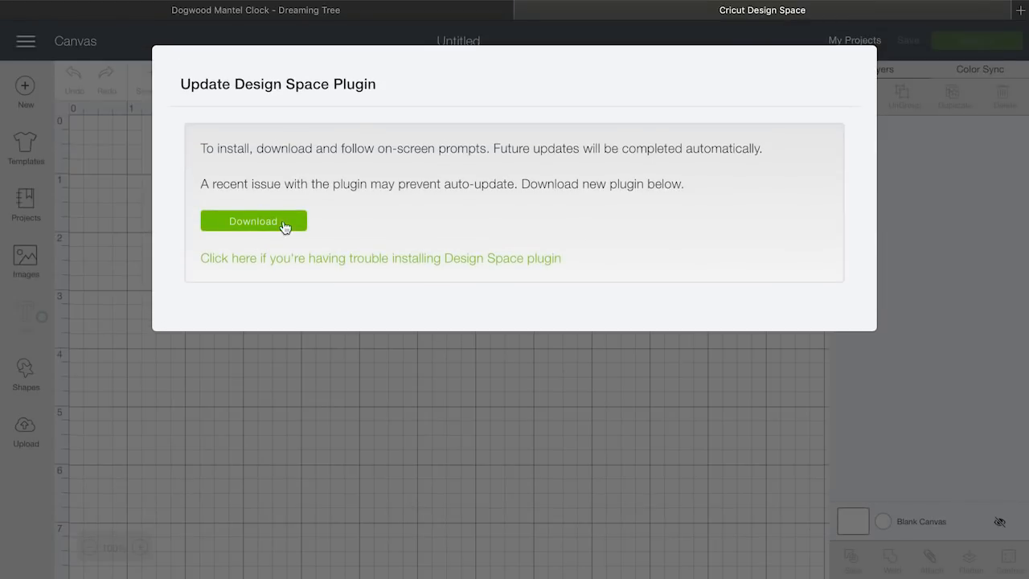
{"action": "left_click", "coordinate": [283, 223]}
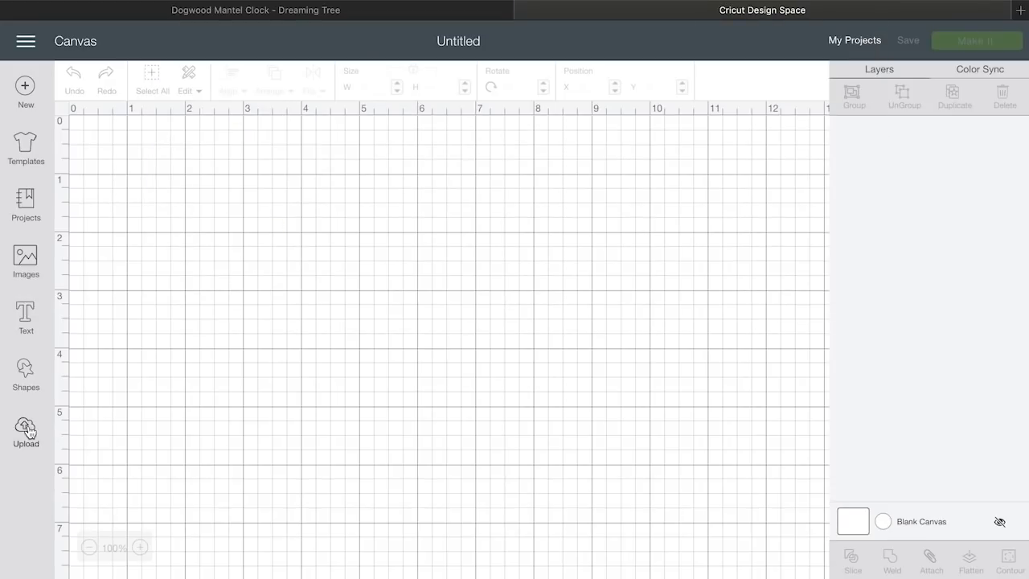
Find the clock files among the recently uploaded images and open the complete list of uploaded images
{"action": "left_click", "coordinate": [26, 430]}
{"action": "scroll", "coordinate": [279, 394], "scroll_direction": "down", "scroll_amount": 5}
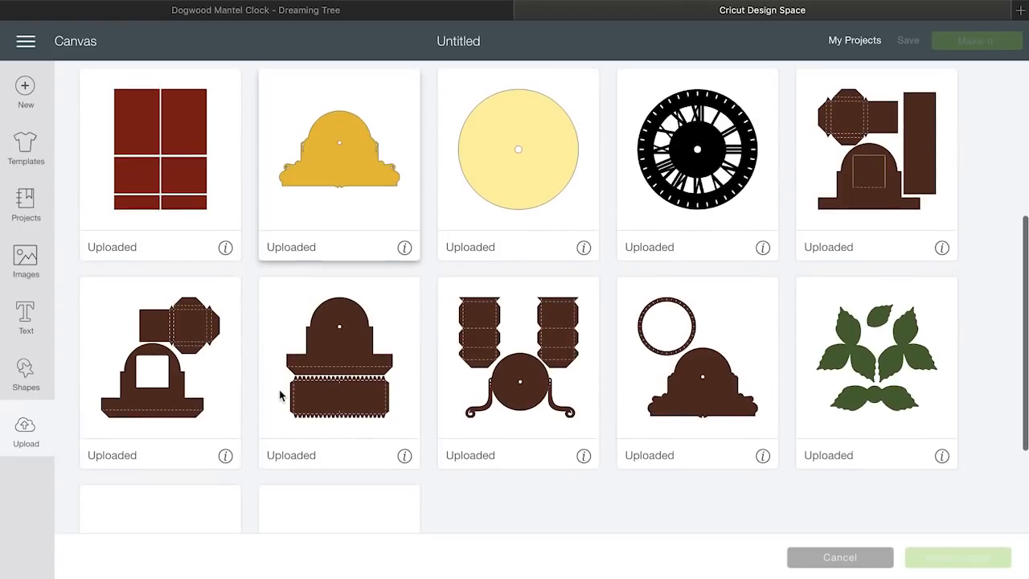
{"action": "scroll", "coordinate": [279, 389], "scroll_direction": "down", "scroll_amount": 3}
{"action": "scroll", "coordinate": [279, 389], "scroll_direction": "up", "scroll_amount": 2}
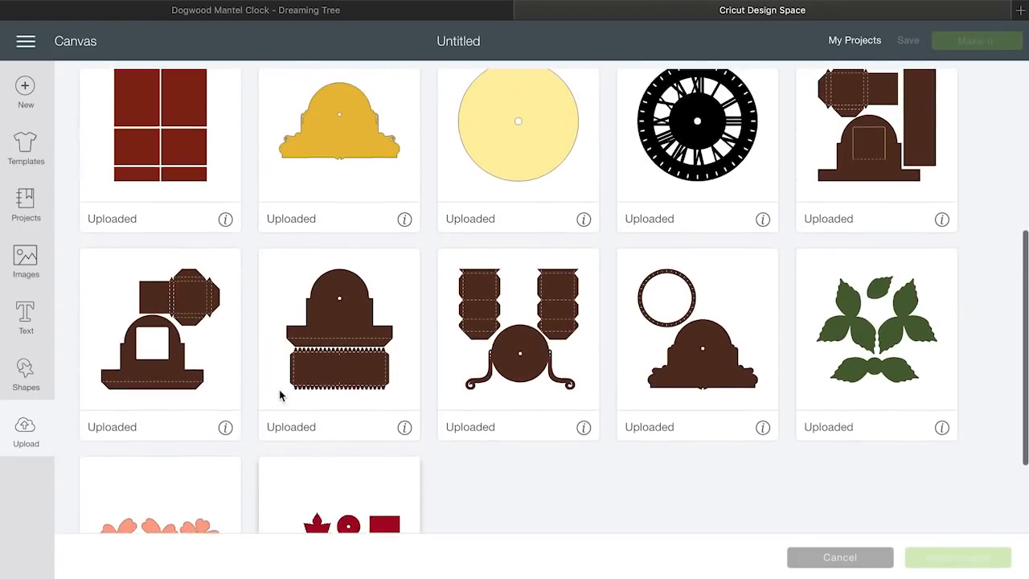
{"action": "scroll", "coordinate": [314, 213], "scroll_direction": "up", "scroll_amount": 3}
{"action": "left_click", "coordinate": [296, 148]}
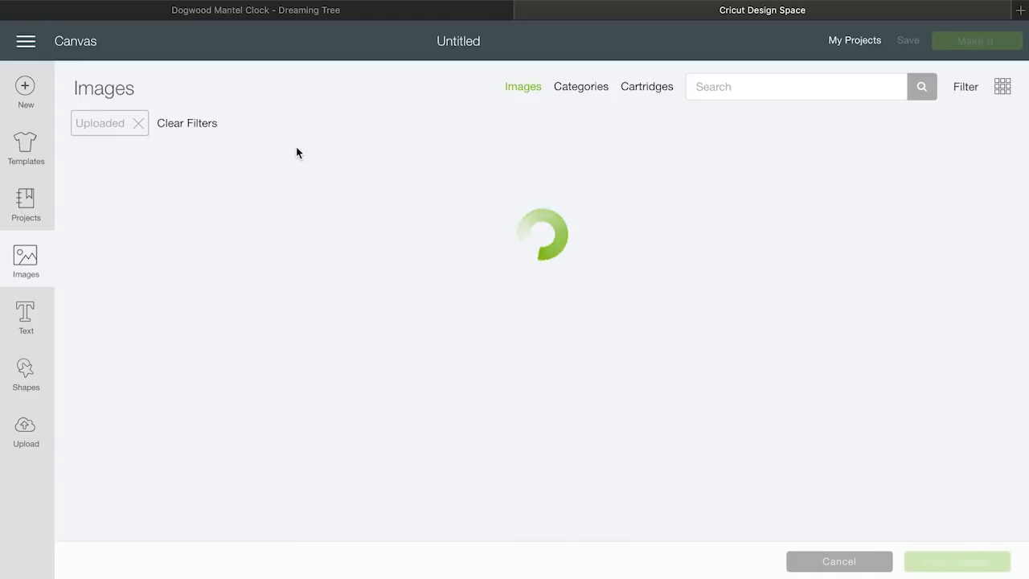
Select all twelve Dogwood Mantel Clock images in the uploaded list and insert them into the new canvas
{"action": "scroll", "coordinate": [413, 287], "scroll_direction": "down", "scroll_amount": 8}
{"action": "scroll", "coordinate": [413, 287], "scroll_direction": "up", "scroll_amount": 3}
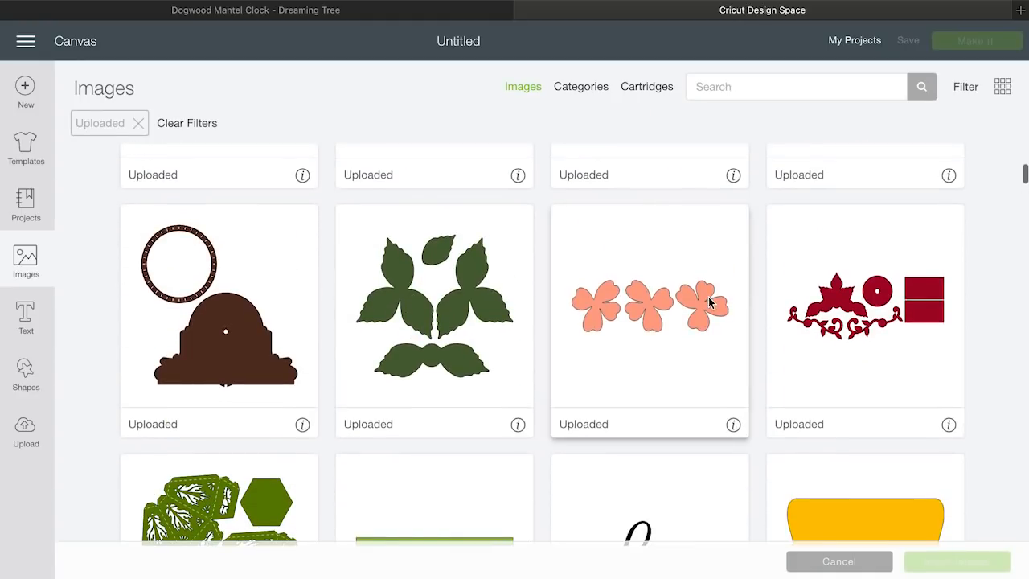
{"action": "left_click", "coordinate": [864, 306]}
{"action": "left_click", "coordinate": [650, 304]}
{"action": "left_click", "coordinate": [434, 305]}
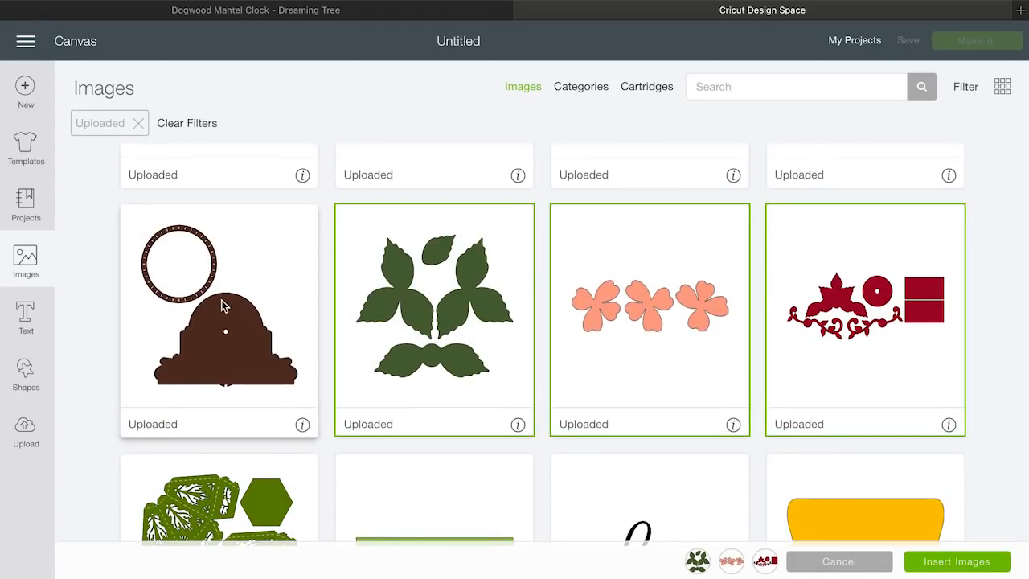
{"action": "left_click", "coordinate": [223, 305]}
{"action": "scroll", "coordinate": [224, 306], "scroll_direction": "up", "scroll_amount": 2}
{"action": "left_click", "coordinate": [233, 218]}
{"action": "left_click", "coordinate": [407, 225]}
{"action": "left_click", "coordinate": [608, 227]}
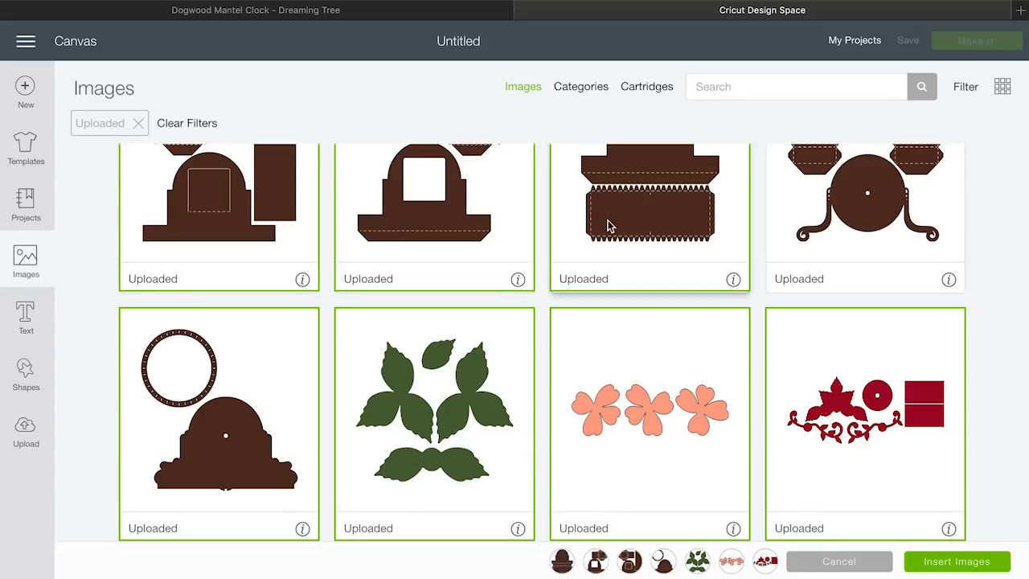
{"action": "left_click", "coordinate": [852, 217]}
{"action": "scroll", "coordinate": [852, 217], "scroll_direction": "up", "scroll_amount": 4}
{"action": "left_click", "coordinate": [852, 209]}
{"action": "left_click", "coordinate": [598, 247]}
{"action": "left_click", "coordinate": [434, 229]}
{"action": "left_click", "coordinate": [246, 214]}
{"action": "scroll", "coordinate": [246, 214], "scroll_direction": "up", "scroll_amount": 2}
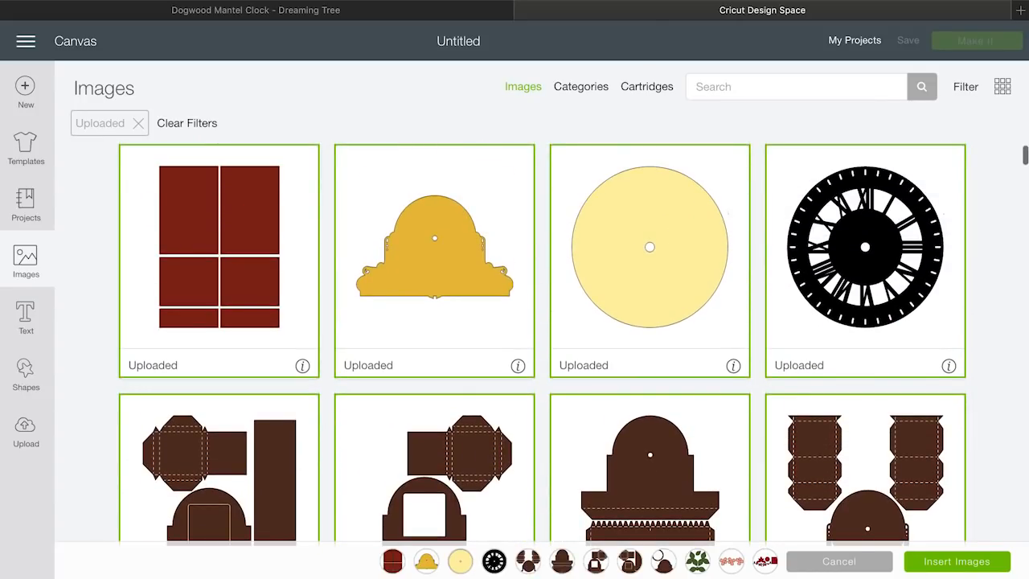
{"action": "left_click", "coordinate": [964, 563]}
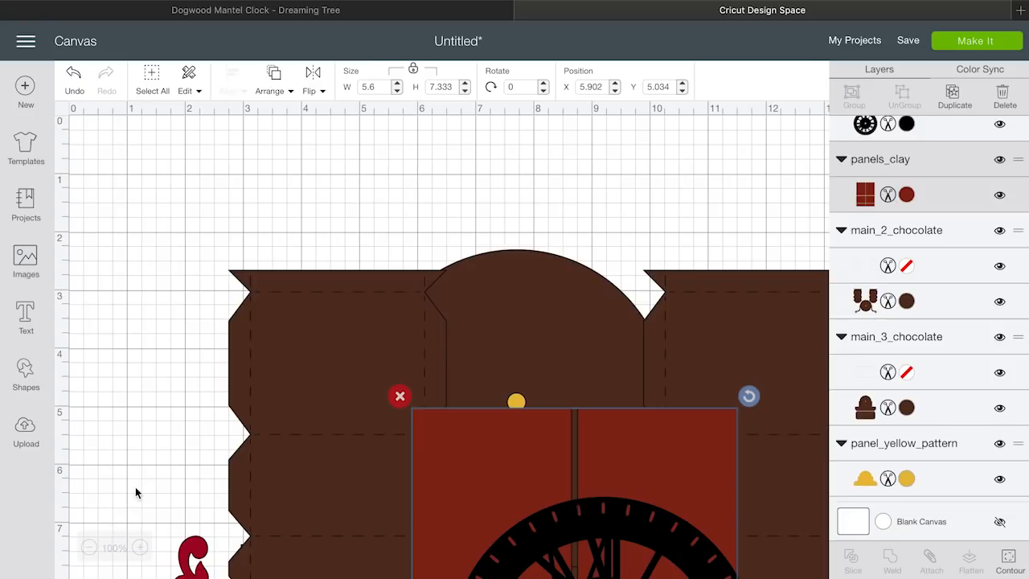
Move the black clock face off the stacked pieces to an empty canvas area at about X 18.2, Y 1.4
{"action": "left_click", "coordinate": [88, 547]}
{"action": "left_click", "coordinate": [88, 548]}
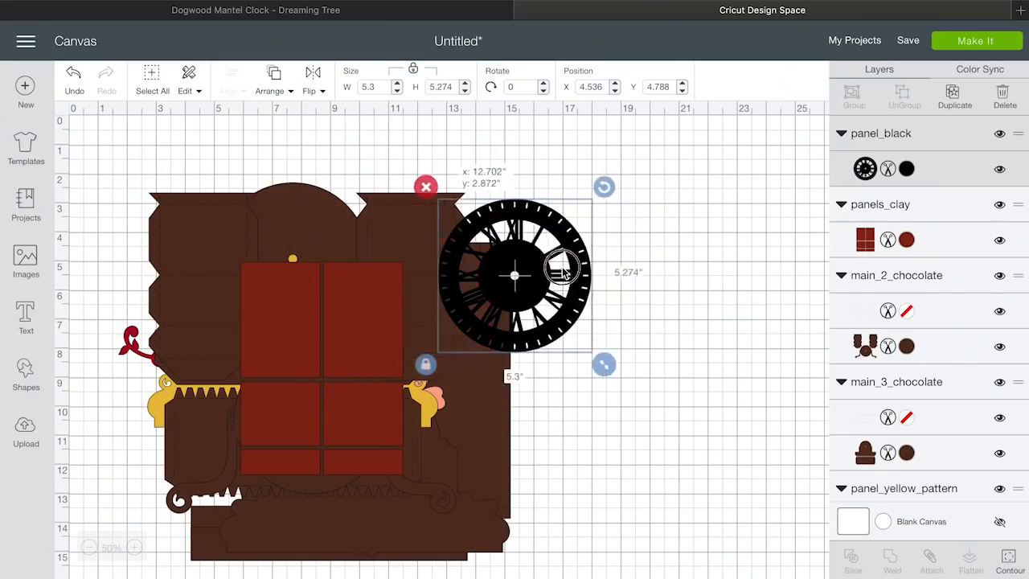
{"action": "left_click_drag", "start_coordinate": [474, 235], "coordinate": [679, 230]}
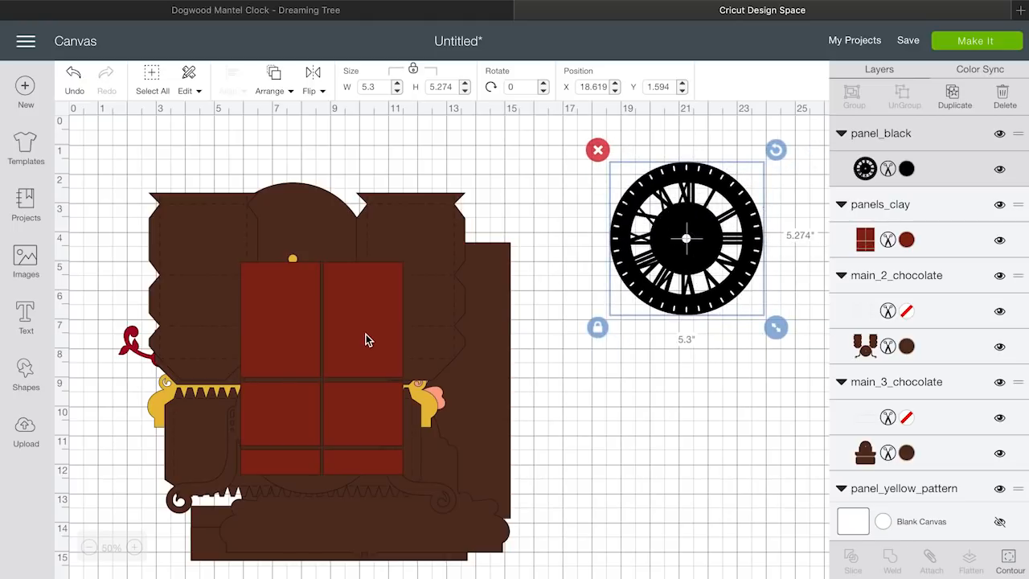
{"action": "left_click_drag", "start_coordinate": [695, 234], "coordinate": [660, 216]}
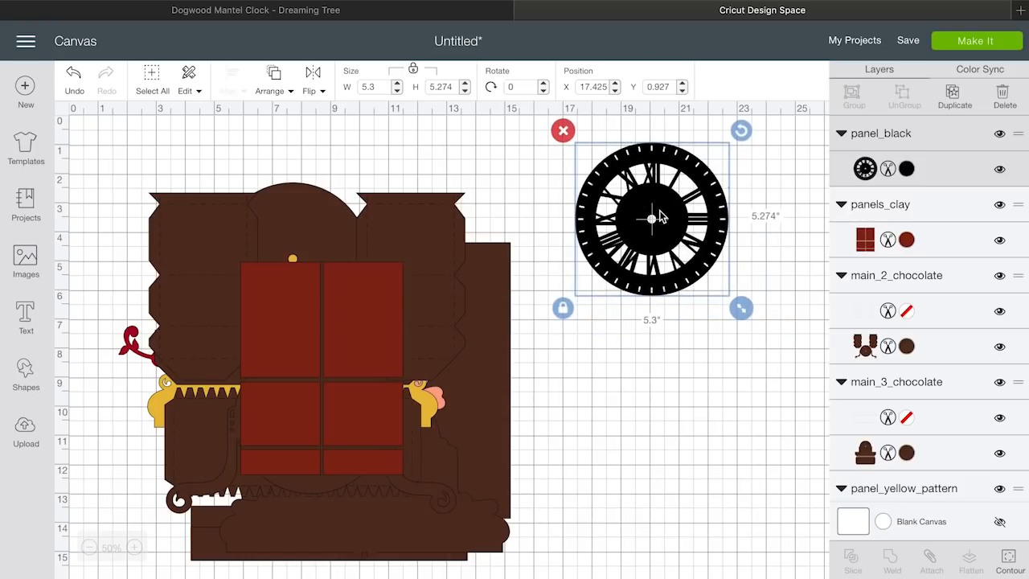
{"action": "left_click_drag", "start_coordinate": [658, 217], "coordinate": [680, 230]}
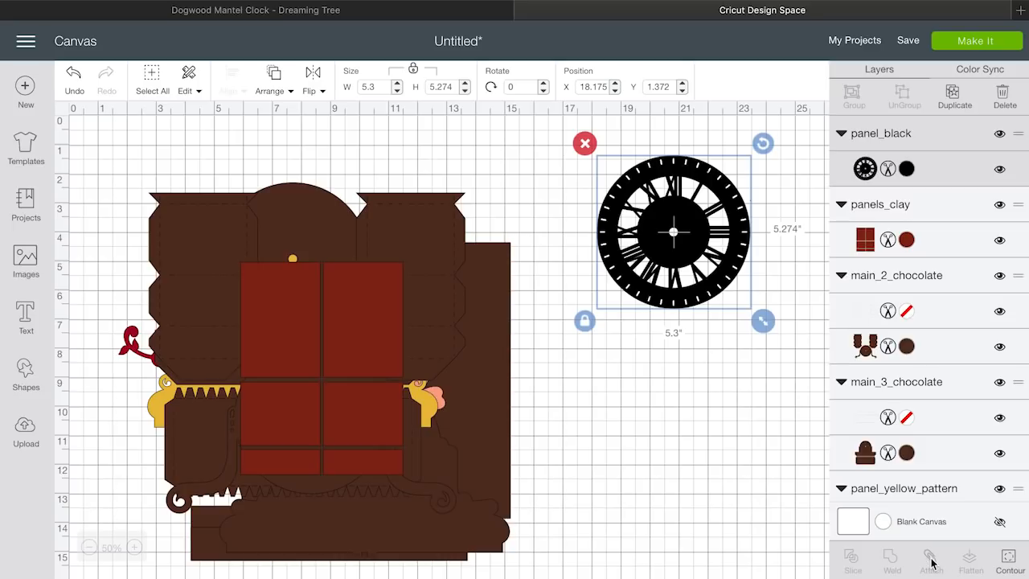
Move the panels_clay pieces out of the stack to just below the black clock face, at about X 18, Y 5.3
{"action": "mouse_move", "coordinate": [377, 321]}
{"action": "left_mouse_down"}
{"action": "mouse_move", "coordinate": [414, 310]}
{"action": "mouse_move", "coordinate": [376, 309]}
{"action": "left_mouse_up"}
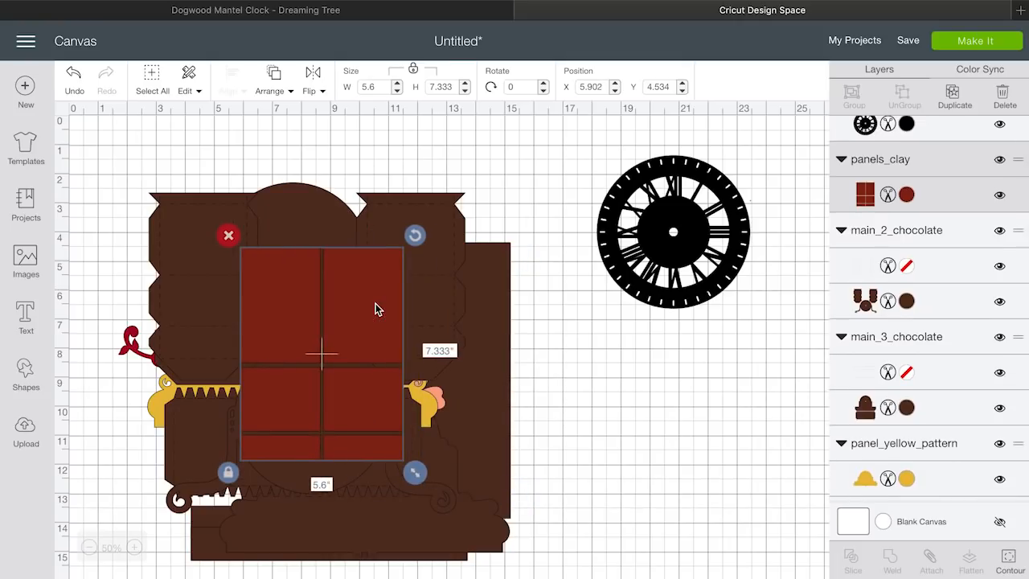
{"action": "left_click_drag", "start_coordinate": [358, 297], "coordinate": [720, 215]}
{"action": "left_click_drag", "start_coordinate": [735, 329], "coordinate": [724, 428]}
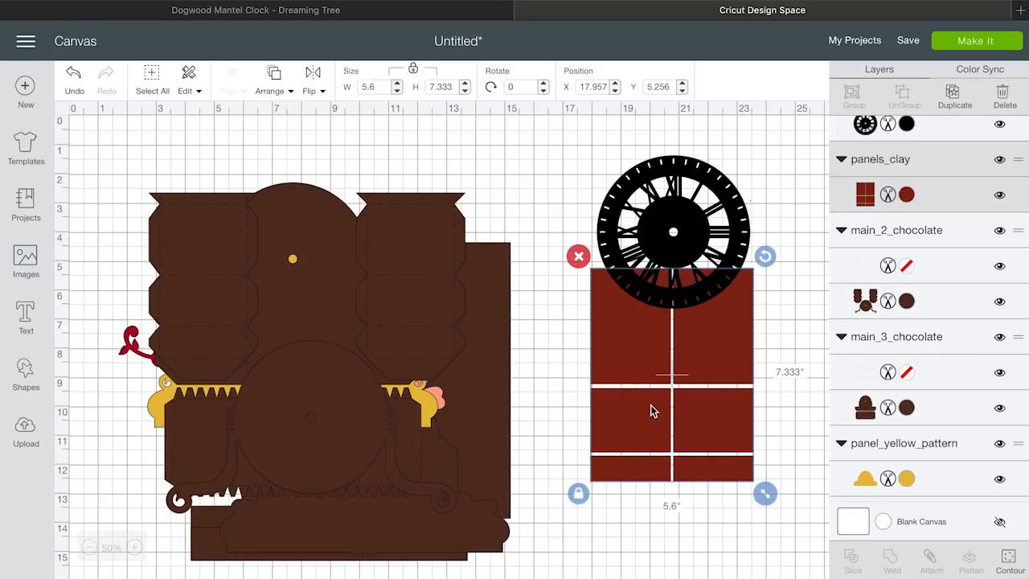
Pull main_2_chocolate out of the stack, attach its layers and place it over the black and clay pieces
{"action": "left_click_drag", "start_coordinate": [305, 408], "coordinate": [547, 362]}
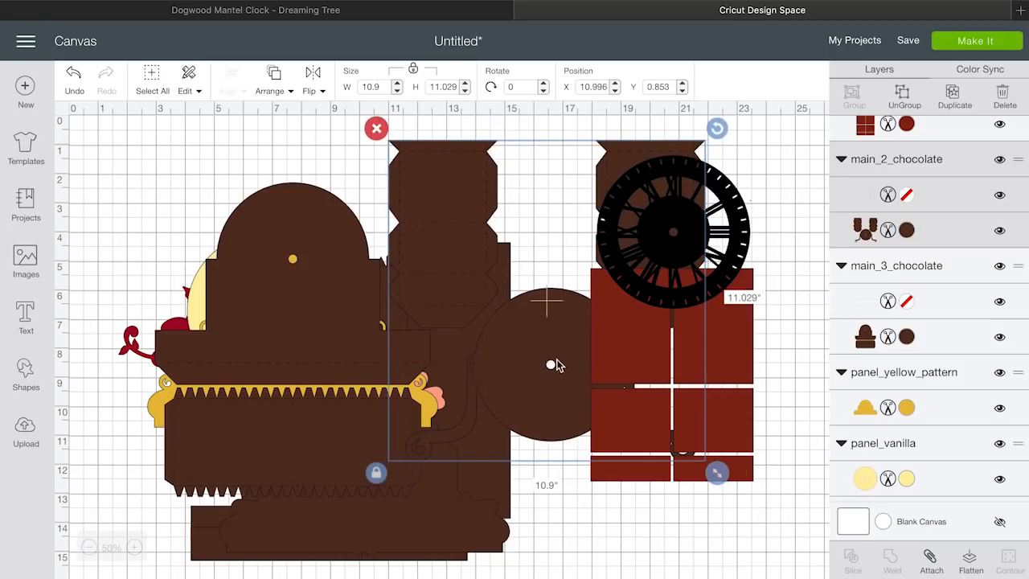
{"action": "left_click", "coordinate": [930, 561]}
{"action": "left_click_drag", "start_coordinate": [582, 335], "coordinate": [704, 340]}
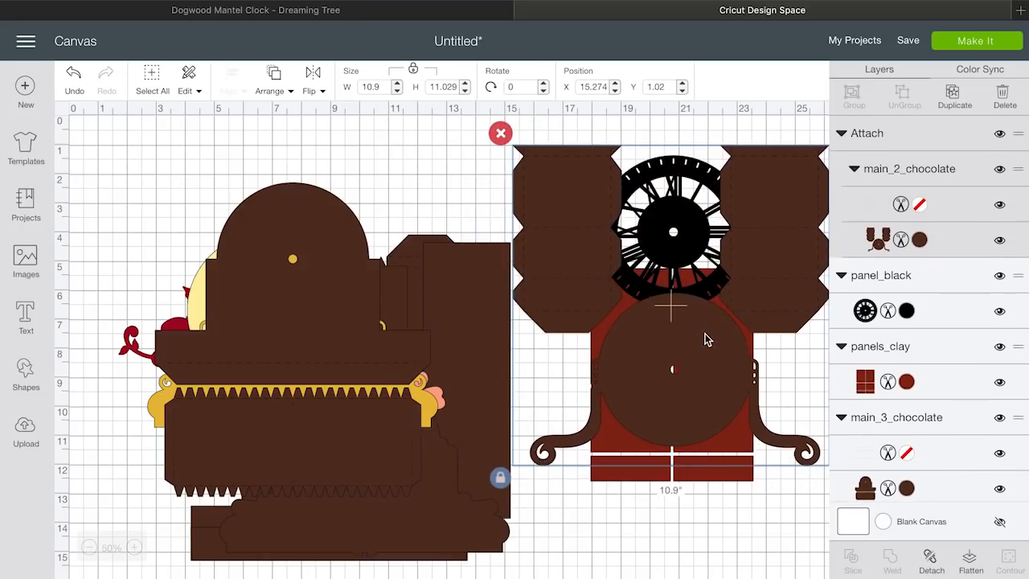
{"action": "right_click", "coordinate": [558, 188]}
{"action": "left_click", "coordinate": [563, 202]}
{"action": "left_click_drag", "start_coordinate": [562, 202], "coordinate": [607, 204]}
Pull main_3_chocolate clear of the stack, attach its layers and move it onto the sorted pieces
{"action": "left_click", "coordinate": [359, 324]}
{"action": "left_click_drag", "start_coordinate": [359, 324], "coordinate": [252, 317]}
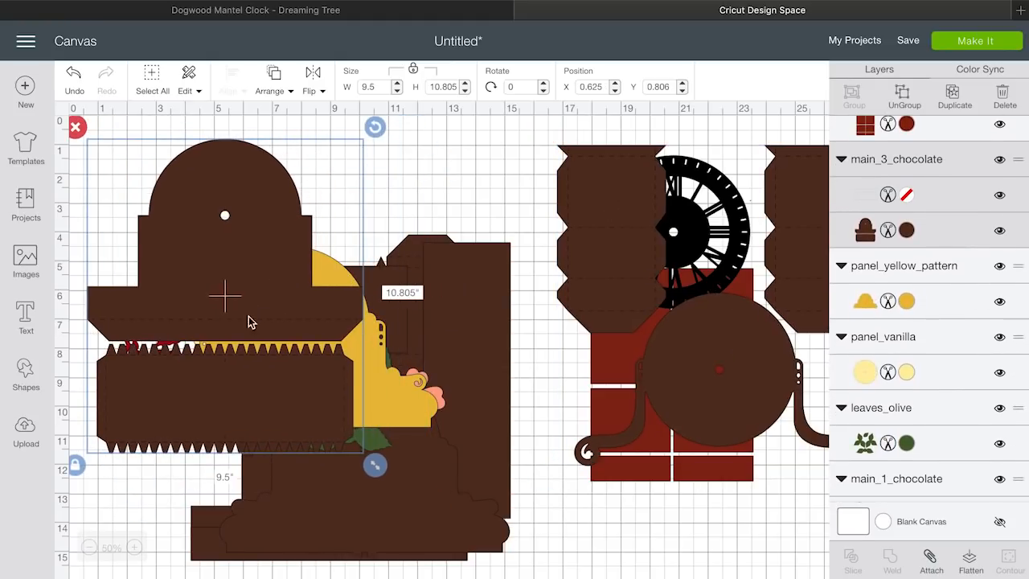
{"action": "left_click", "coordinate": [931, 560]}
{"action": "left_click_drag", "start_coordinate": [248, 246], "coordinate": [726, 253]}
Separate the single-layer yellow pattern panel and vanilla circle from the stack and move both onto the sorted pieces
{"action": "left_click", "coordinate": [247, 356]}
{"action": "left_click_drag", "start_coordinate": [248, 356], "coordinate": [235, 294]}
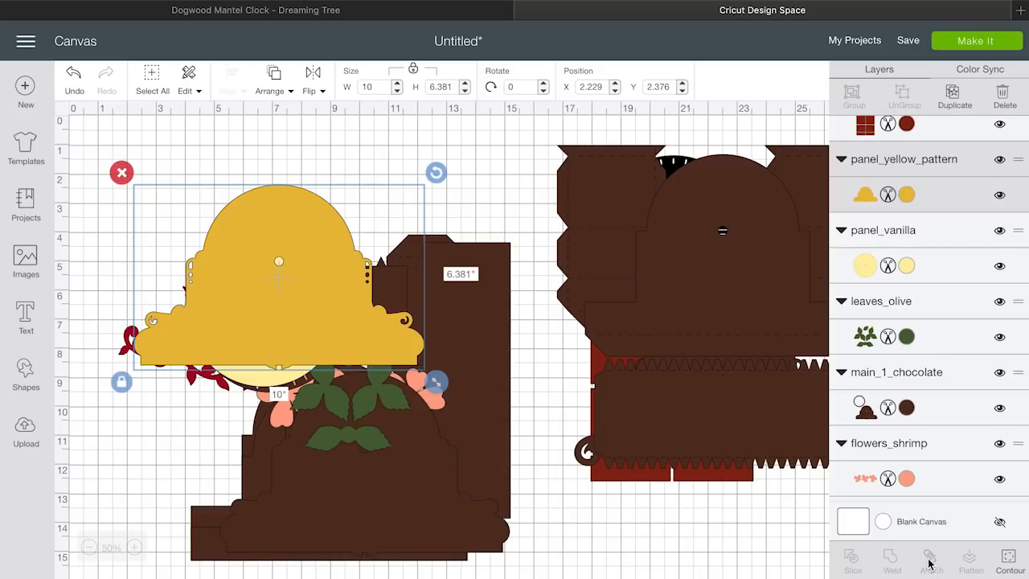
{"action": "left_click_drag", "start_coordinate": [329, 338], "coordinate": [777, 348]}
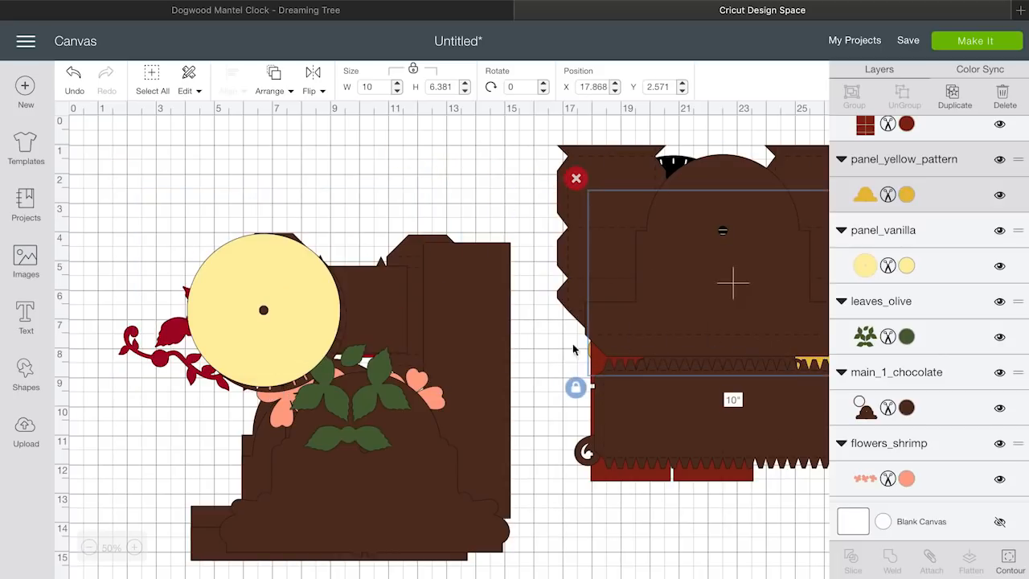
{"action": "left_click_drag", "start_coordinate": [317, 333], "coordinate": [231, 269]}
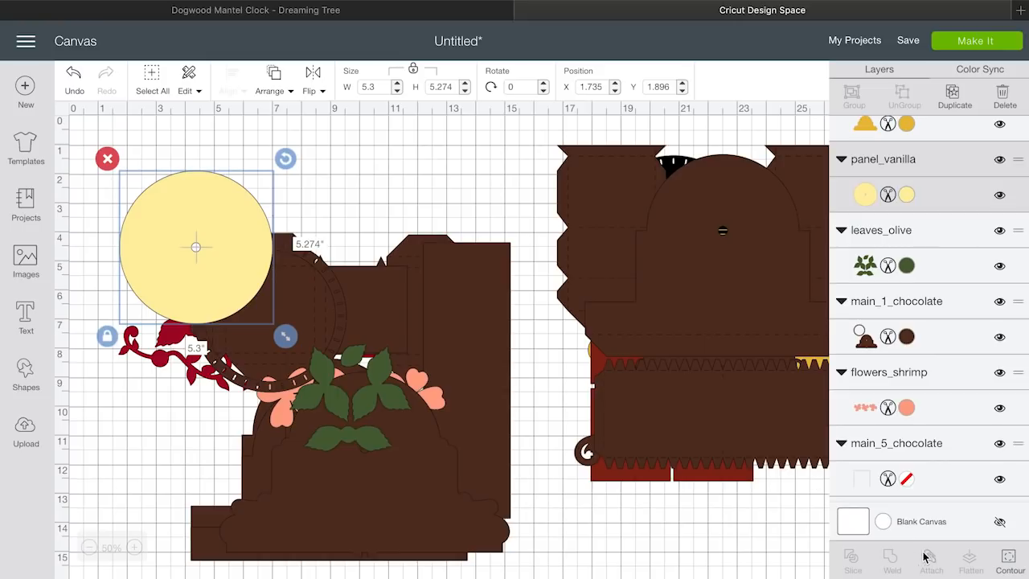
{"action": "left_click_drag", "start_coordinate": [232, 230], "coordinate": [751, 248]}
Move main_1_chocolate, the olive leaves and the shrimp flowers out of the stack onto the sorted pieces
{"action": "left_click", "coordinate": [315, 268]}
{"action": "left_click_drag", "start_coordinate": [315, 267], "coordinate": [224, 180]}
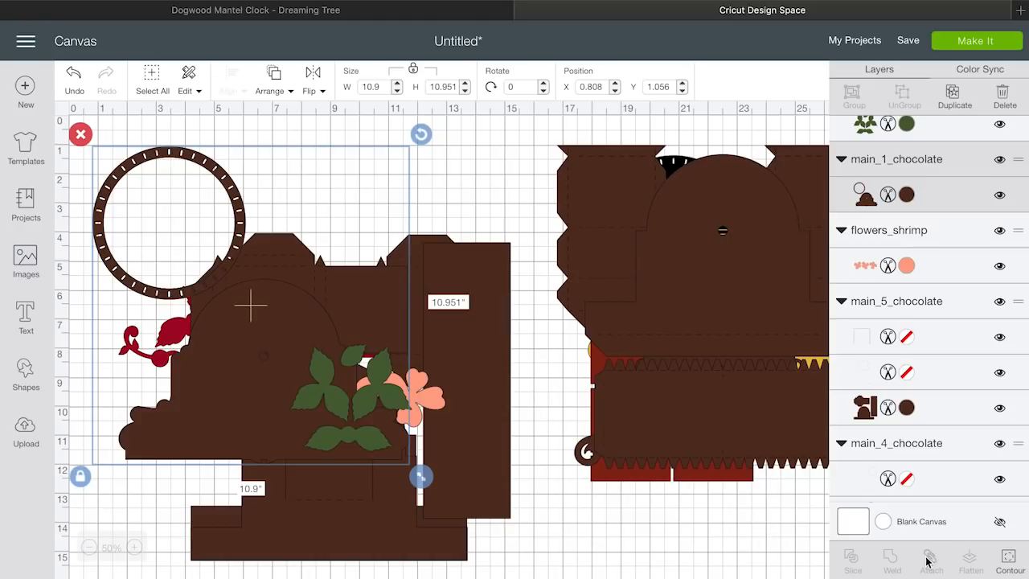
{"action": "left_click_drag", "start_coordinate": [230, 184], "coordinate": [739, 210]}
{"action": "left_click_drag", "start_coordinate": [381, 404], "coordinate": [766, 243]}
{"action": "left_click_drag", "start_coordinate": [389, 380], "coordinate": [746, 255]}
Pull main_5_chocolate clear of the stack, attach its layers and move it onto the sorted pieces
{"action": "left_click_drag", "start_coordinate": [381, 317], "coordinate": [283, 212]}
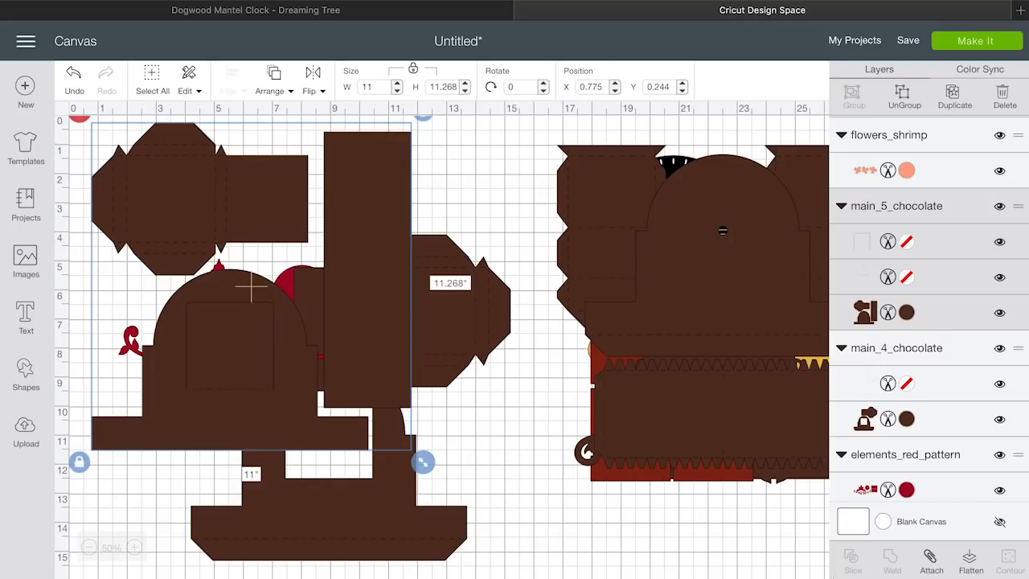
{"action": "left_click", "coordinate": [933, 564]}
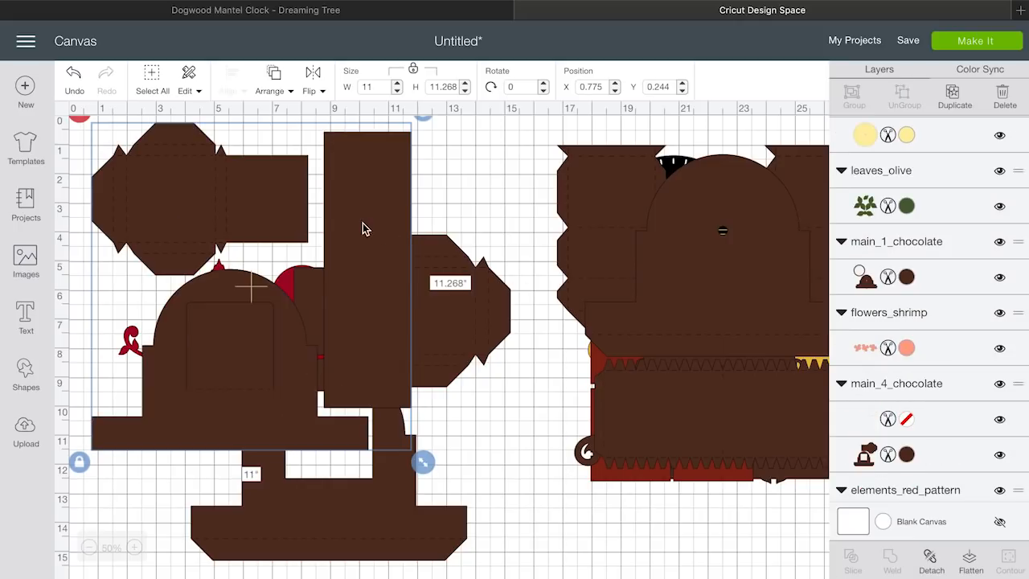
{"action": "left_click_drag", "start_coordinate": [360, 232], "coordinate": [827, 274]}
Separate main_4_chocolate from the red elements, attach its layers and place it with the sorted pieces
{"action": "left_click_drag", "start_coordinate": [427, 300], "coordinate": [321, 219]}
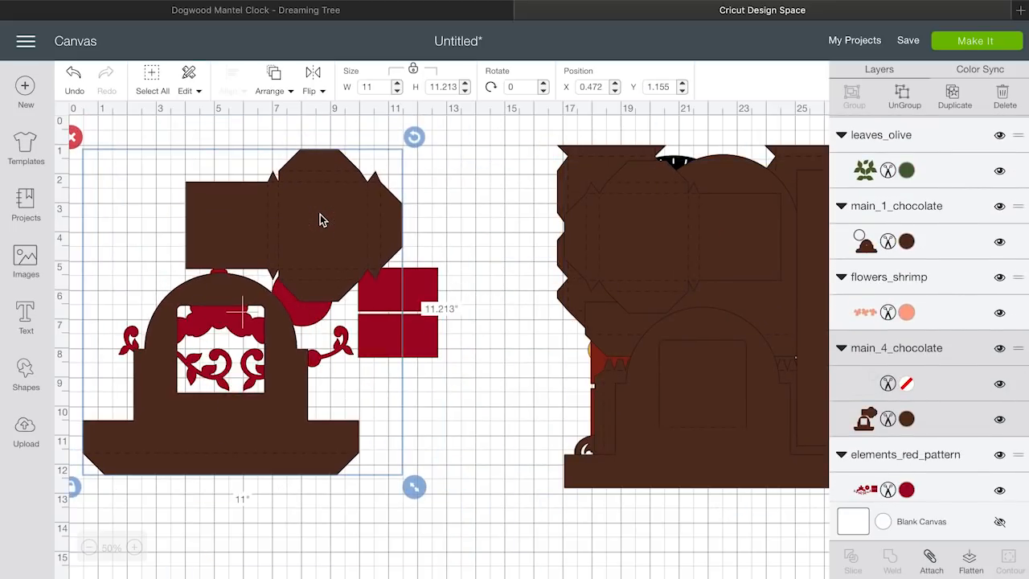
{"action": "left_click", "coordinate": [933, 560]}
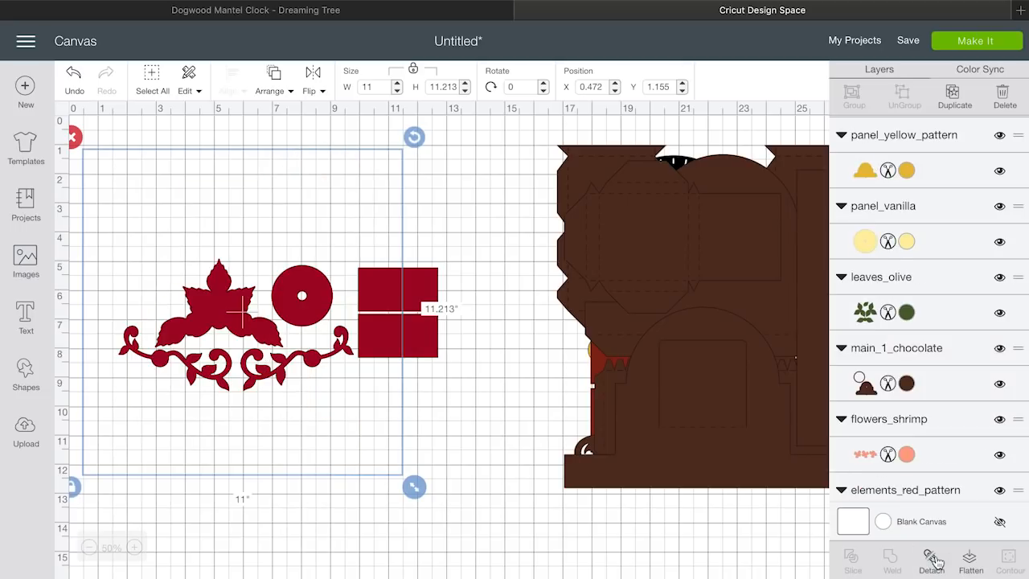
{"action": "left_click_drag", "start_coordinate": [319, 268], "coordinate": [733, 287]}
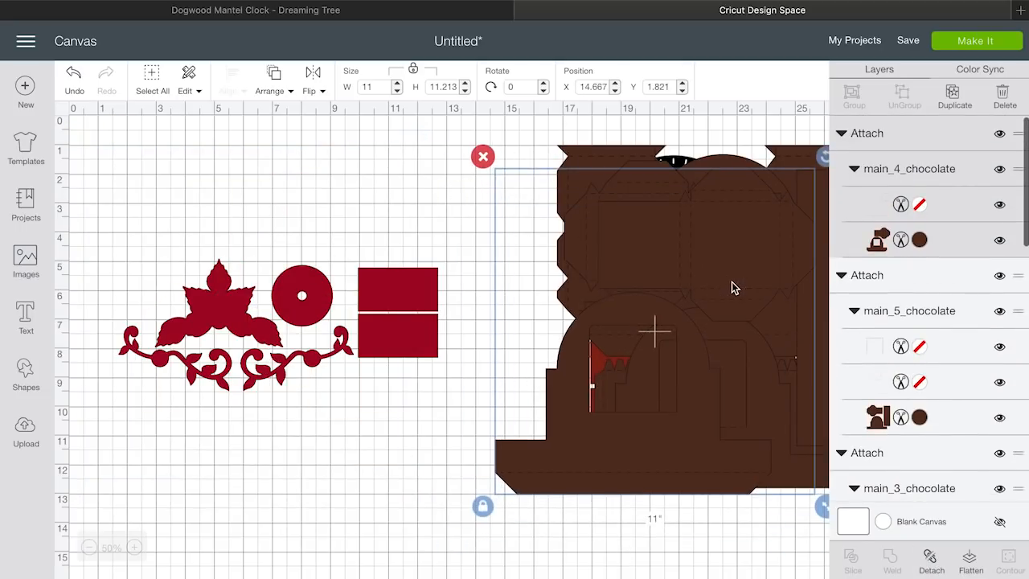
Move the single-layer elements_red_pattern image onto the sorted pieces
{"action": "left_click", "coordinate": [372, 311]}
{"action": "left_click_drag", "start_coordinate": [372, 310], "coordinate": [392, 252]}
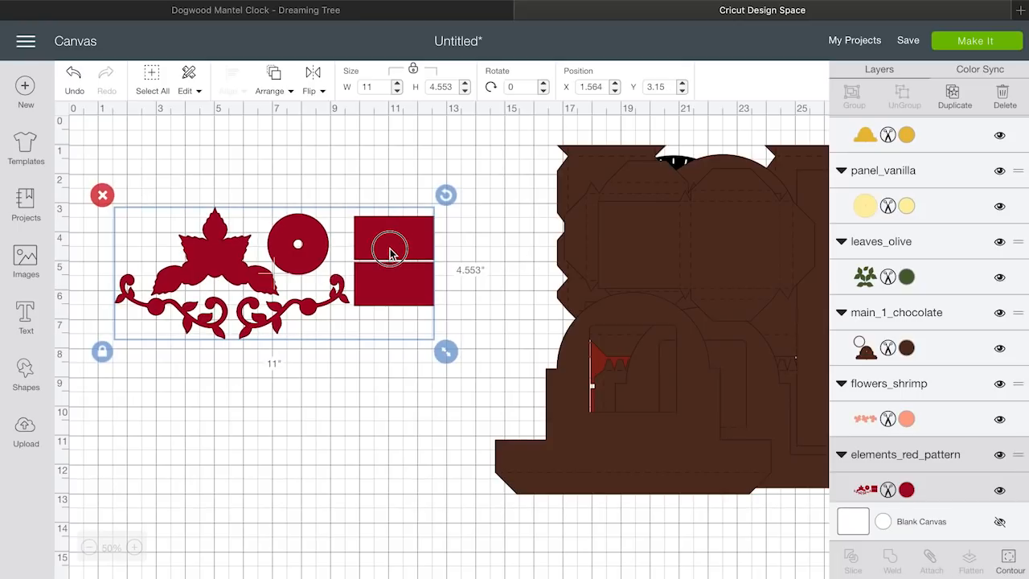
{"action": "left_click_drag", "start_coordinate": [391, 252], "coordinate": [405, 242]}
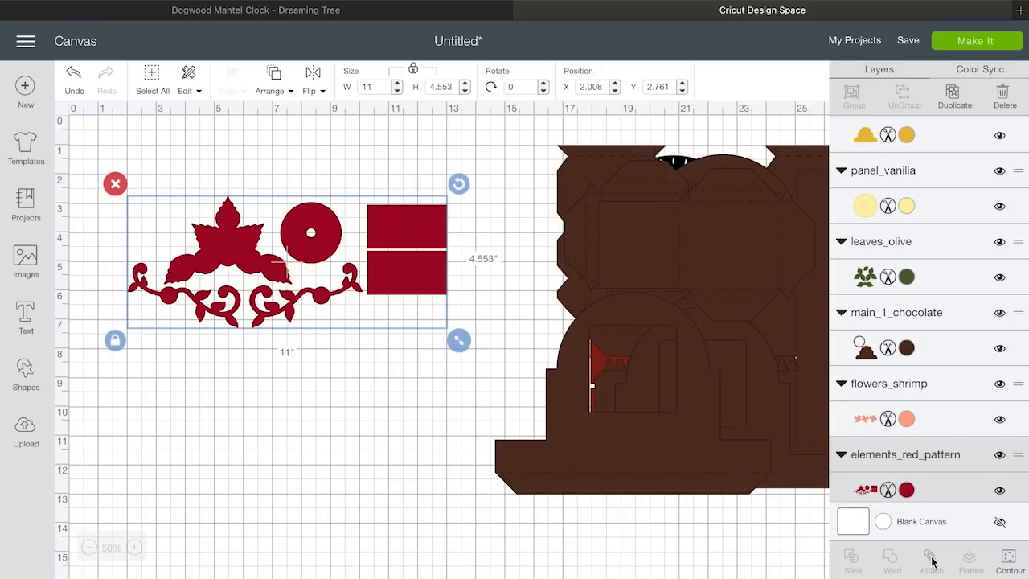
{"action": "left_click_drag", "start_coordinate": [407, 242], "coordinate": [792, 329]}
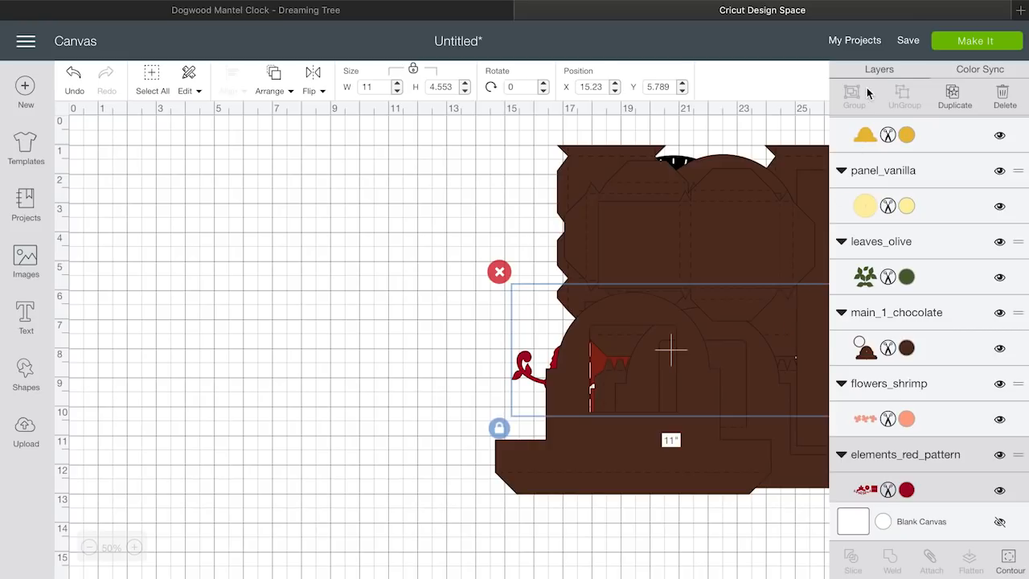
Save the project under the name Dogwood Clock
{"action": "left_click", "coordinate": [908, 41]}
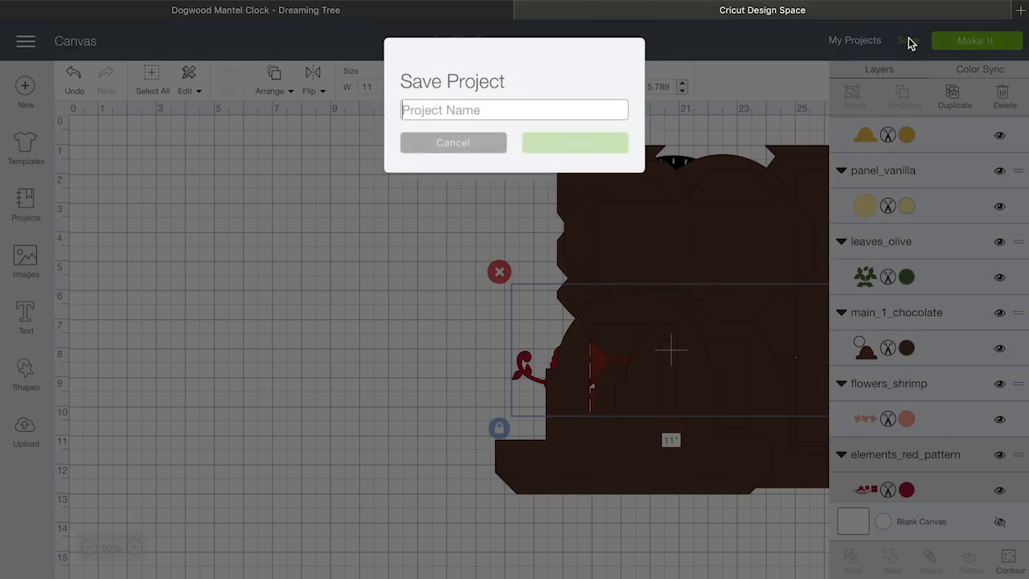
{"action": "type", "text": "Dogwood Clock"}
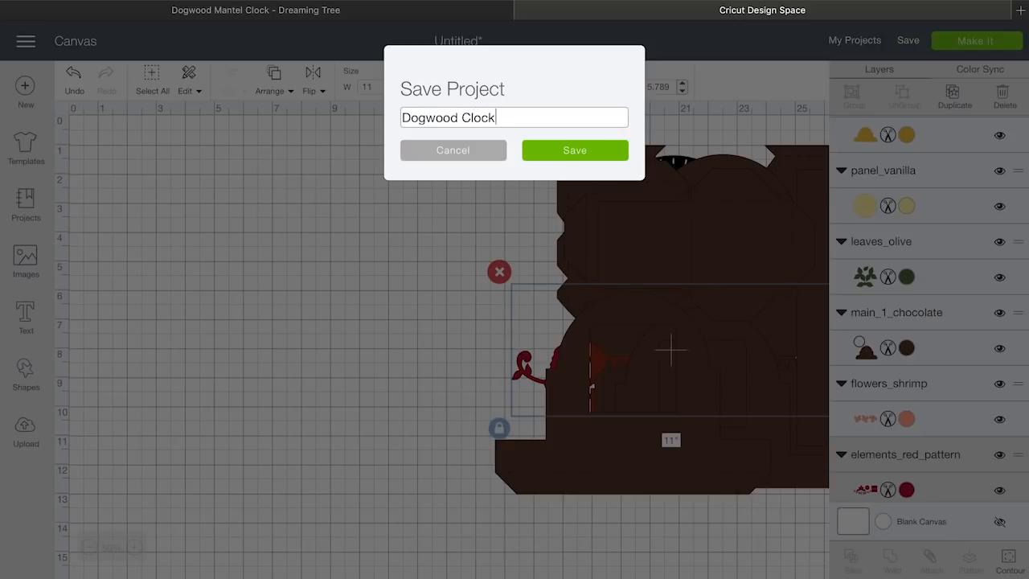
{"action": "key", "text": "Return"}
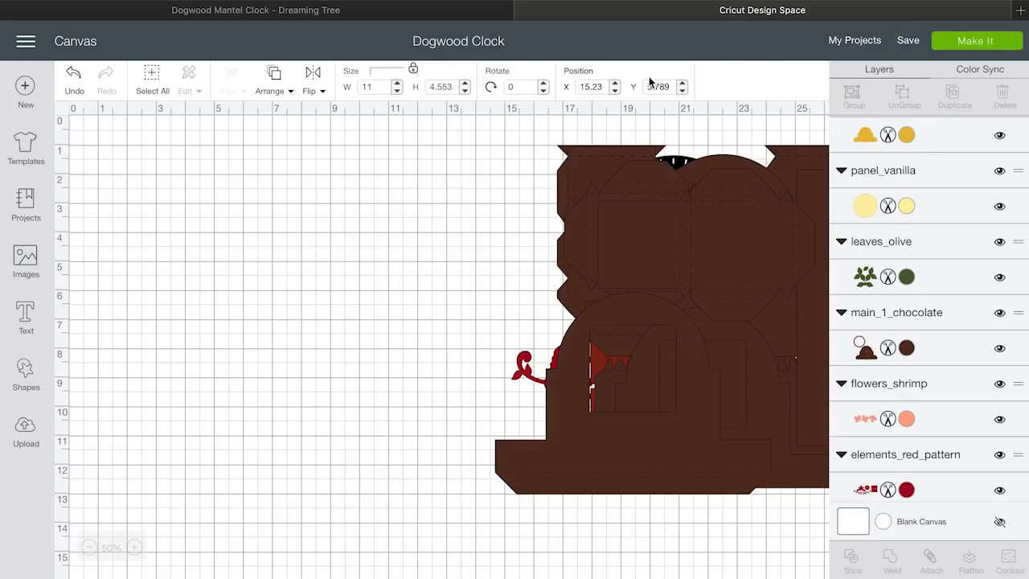
Show only the user's own saved projects and delete the one named Test
{"action": "left_click", "coordinate": [27, 204]}
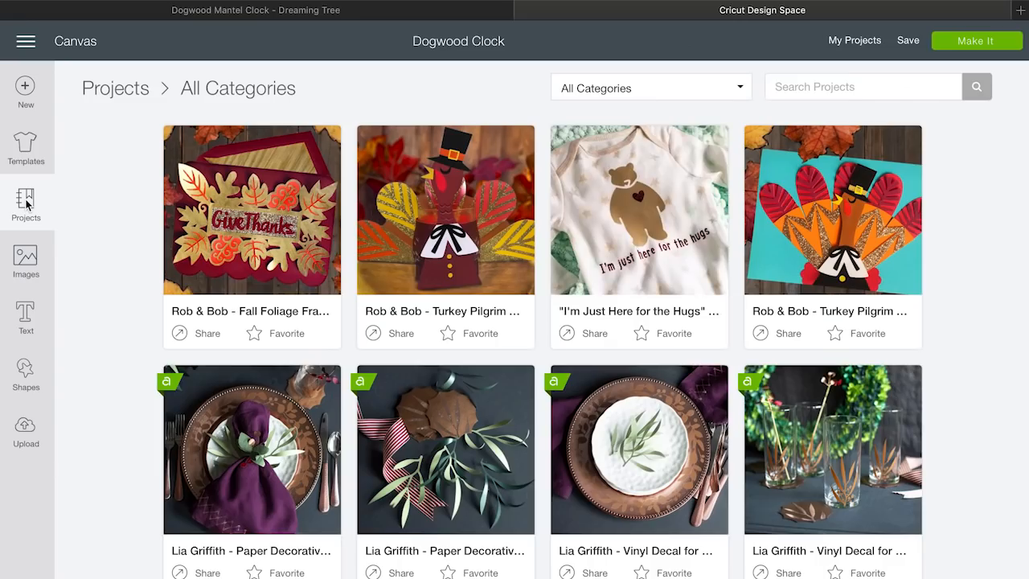
{"action": "left_click", "coordinate": [689, 89]}
{"action": "left_click", "coordinate": [653, 114]}
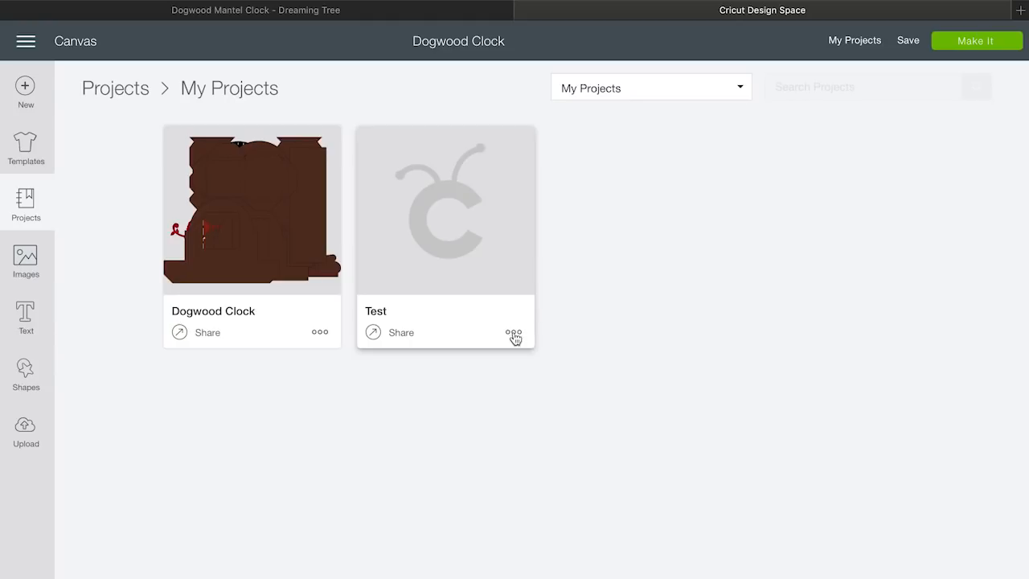
{"action": "left_click", "coordinate": [513, 333]}
{"action": "left_click", "coordinate": [450, 236]}
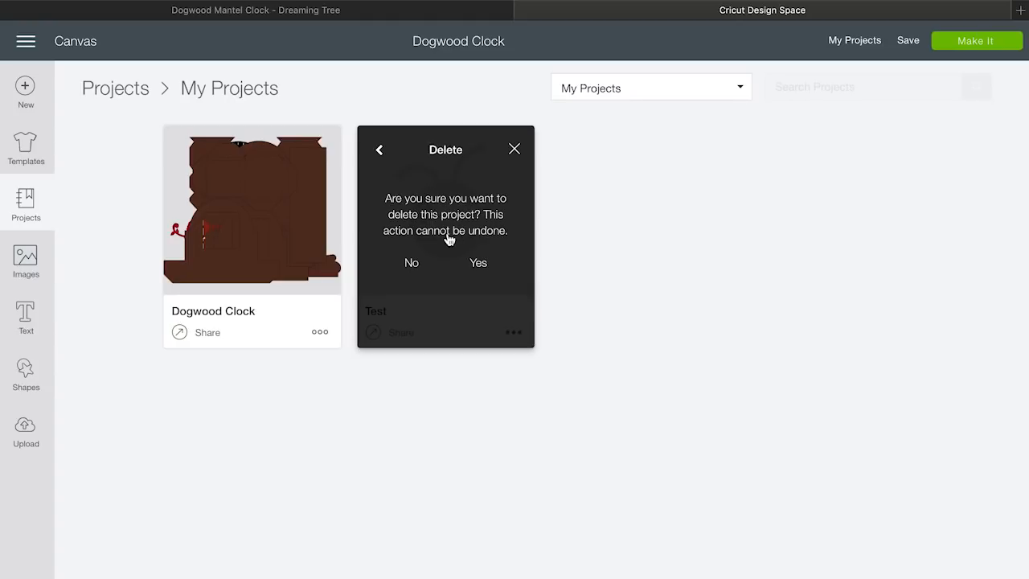
{"action": "left_click", "coordinate": [479, 265]}
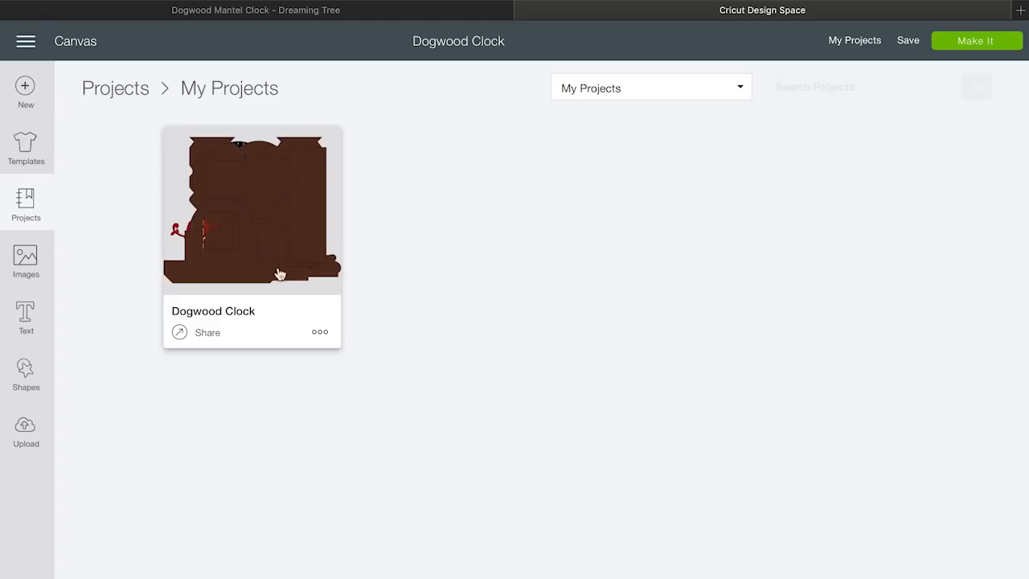
Open the Dogwood Clock project's details for editing and enter the description "Dreaming Tree"
{"action": "left_click", "coordinate": [320, 332]}
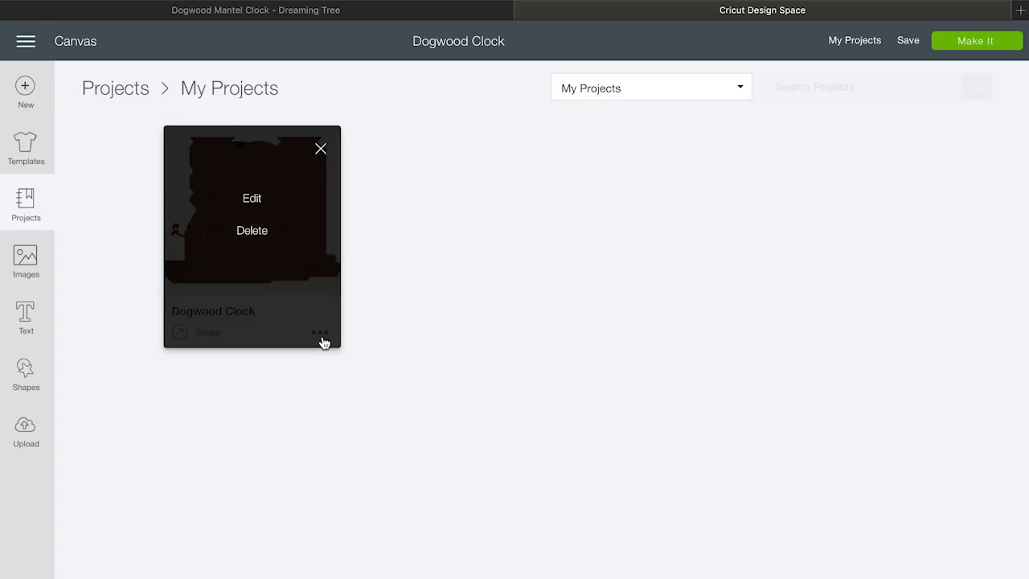
{"action": "left_click", "coordinate": [252, 199]}
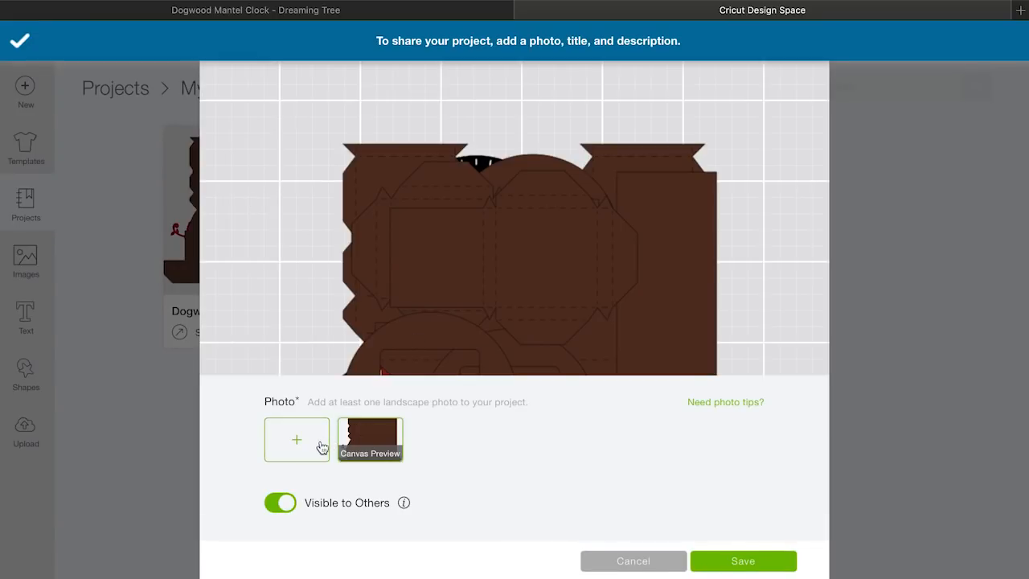
{"action": "scroll", "coordinate": [531, 455], "scroll_direction": "down", "scroll_amount": 5}
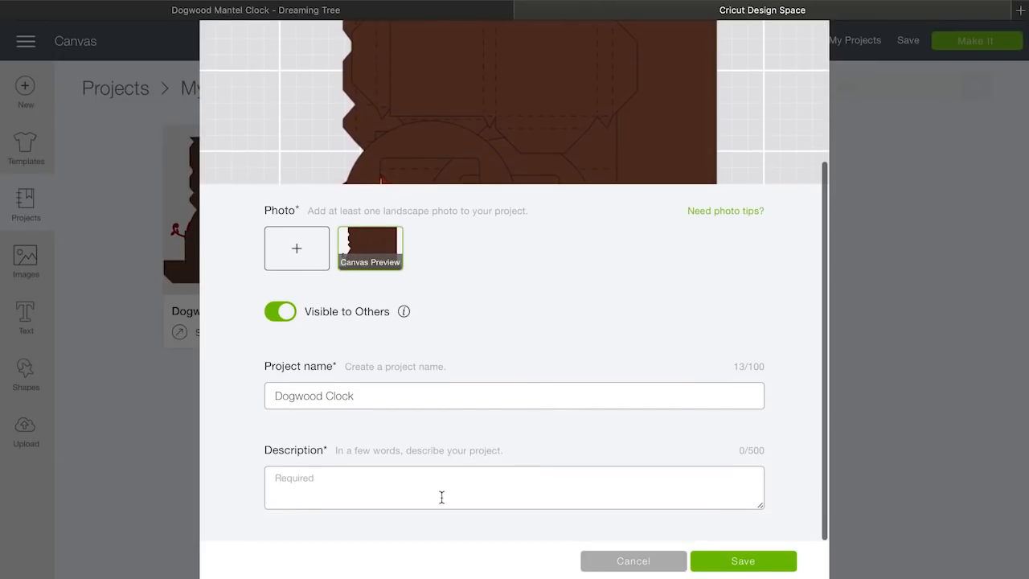
{"action": "left_click", "coordinate": [441, 496]}
{"action": "type", "text": "Dreaming Tree"}
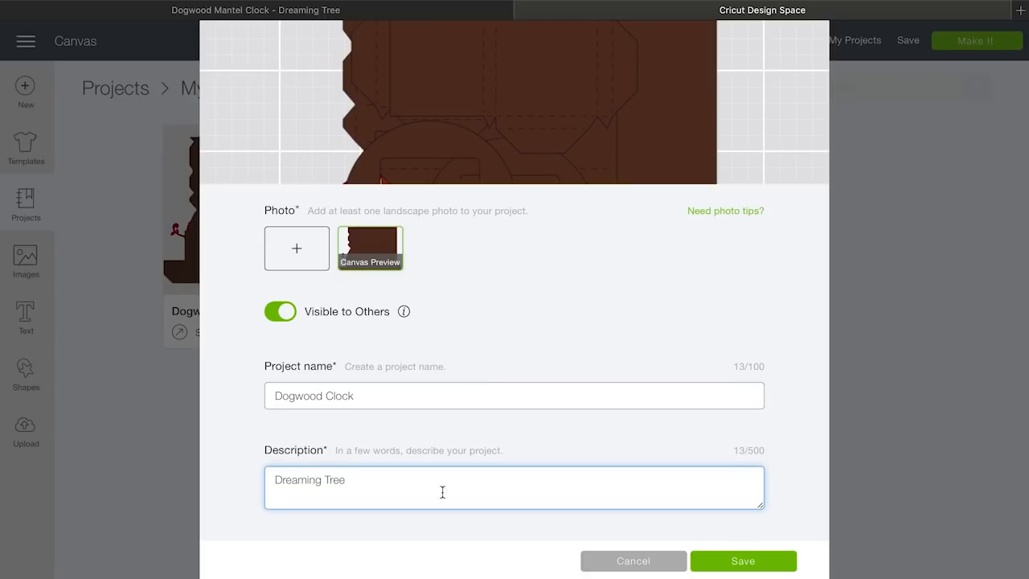
Add Dogwood Mantel Clock.jpg from the downloaded clock folder as the project photo, shift it upward in its frame and save the details
{"action": "scroll", "coordinate": [526, 344], "scroll_direction": "up", "scroll_amount": 3}
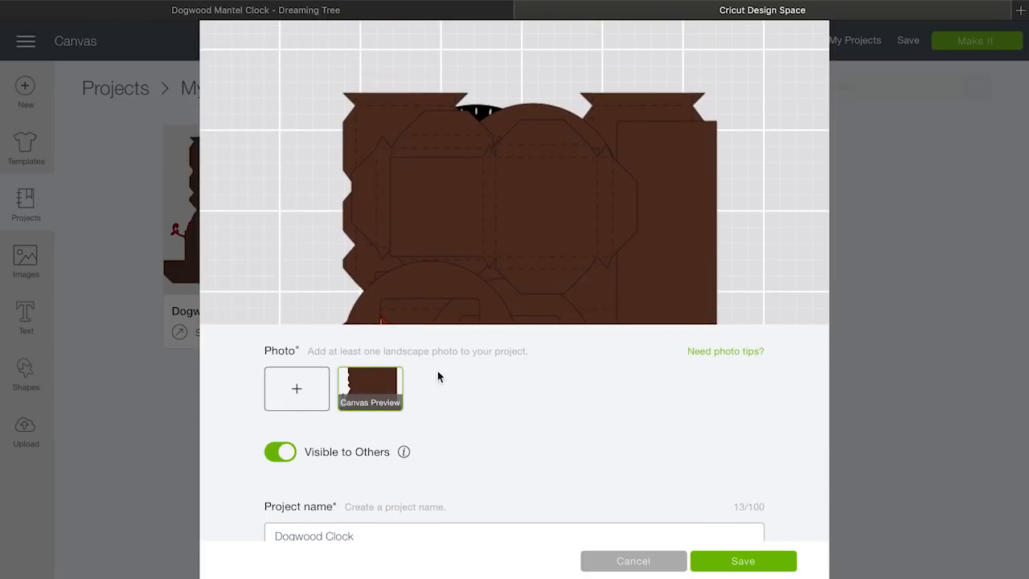
{"action": "left_click", "coordinate": [299, 392]}
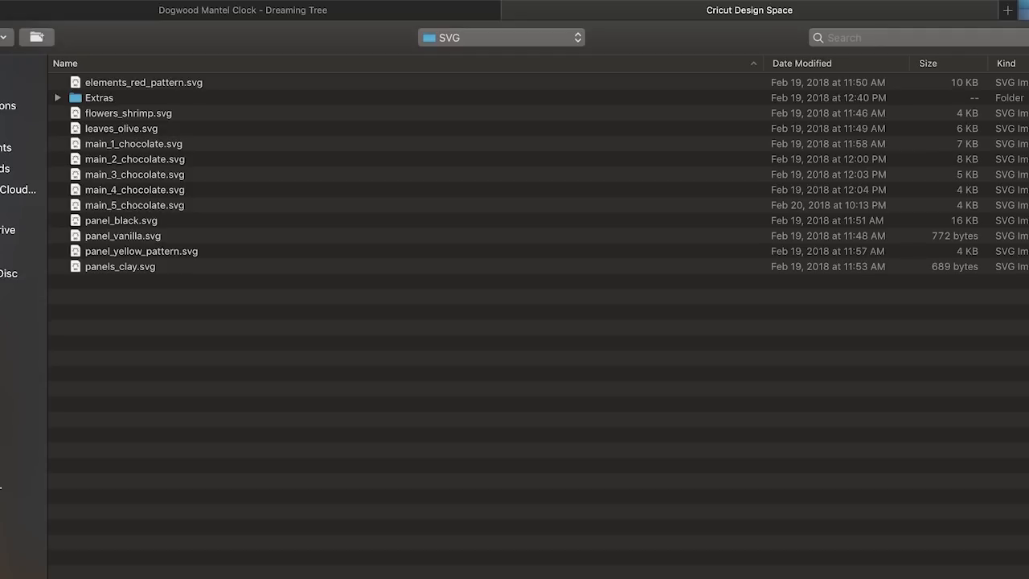
{"action": "left_click", "coordinate": [8, 168]}
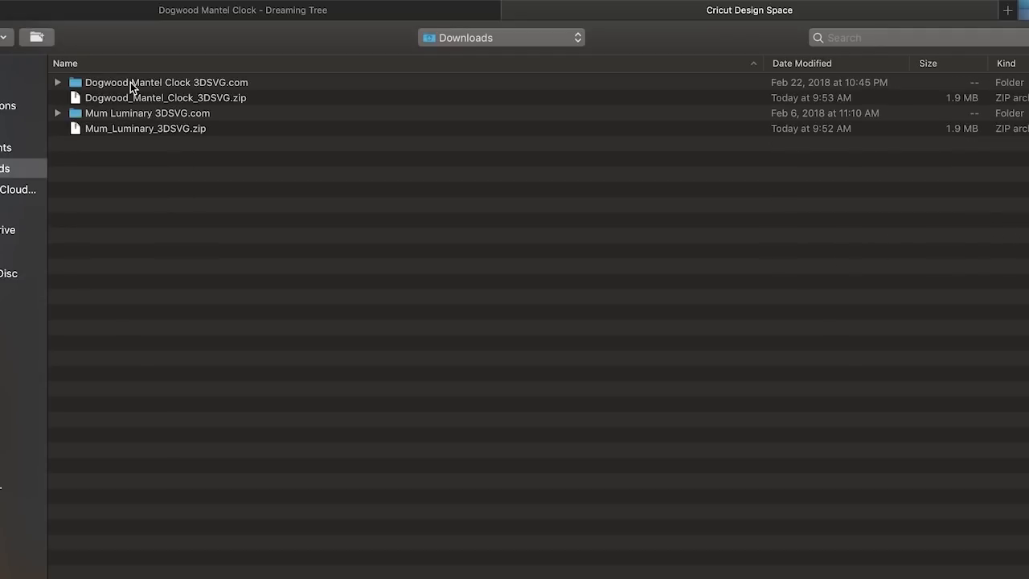
{"action": "double_click", "coordinate": [129, 84]}
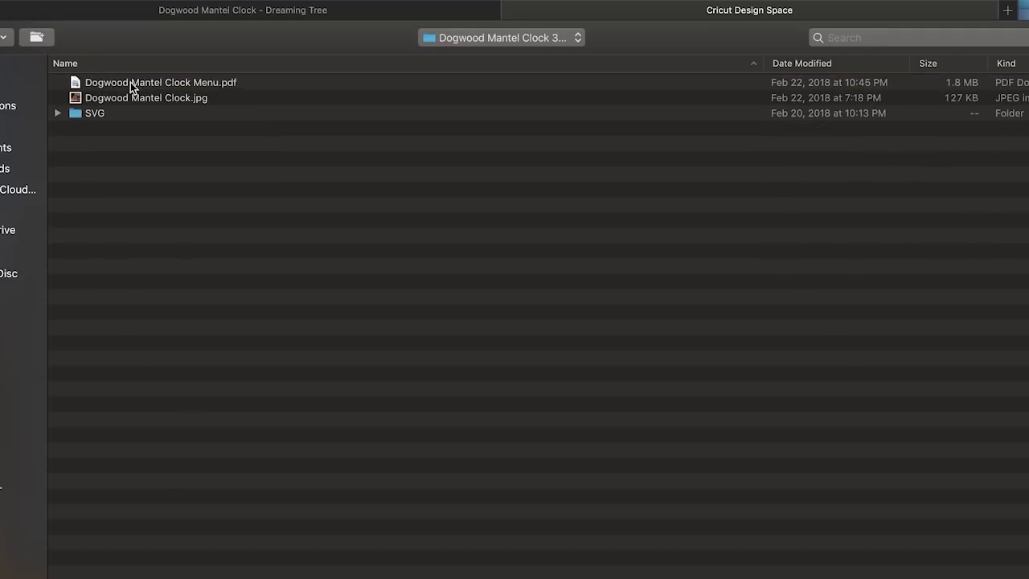
{"action": "left_click", "coordinate": [139, 99]}
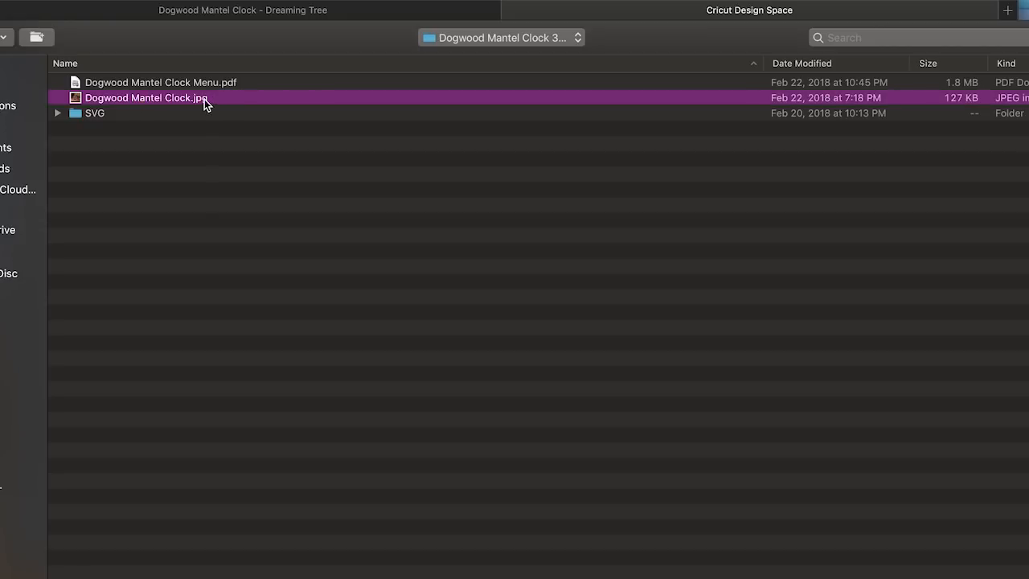
{"action": "double_click", "coordinate": [157, 98]}
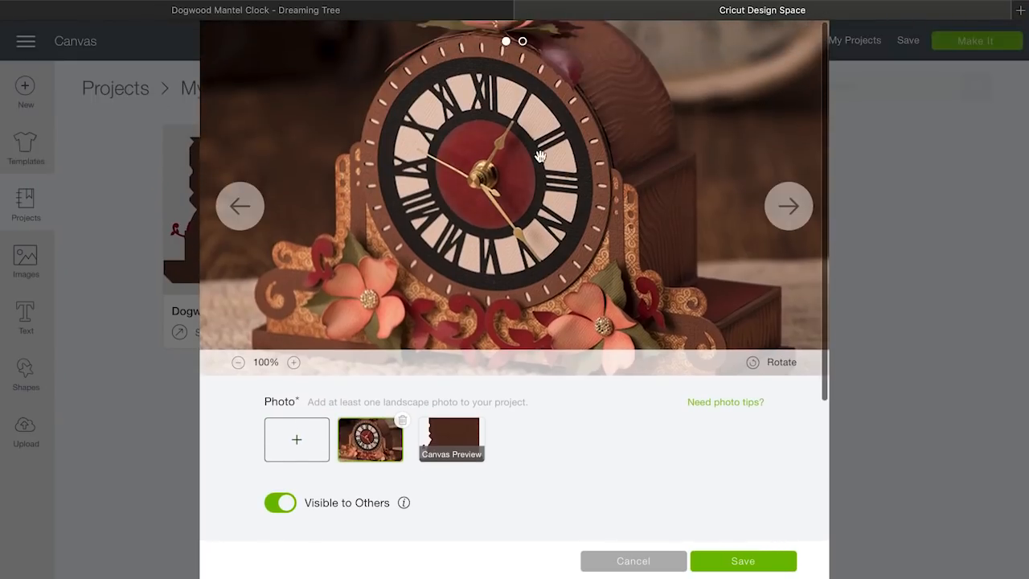
{"action": "left_click_drag", "start_coordinate": [654, 214], "coordinate": [656, 168]}
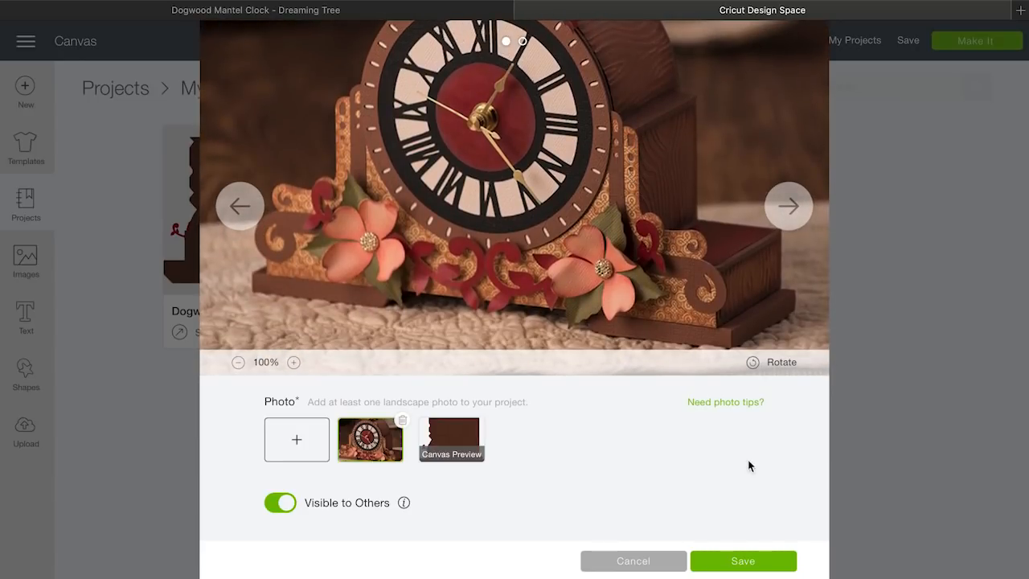
{"action": "left_click", "coordinate": [734, 566]}
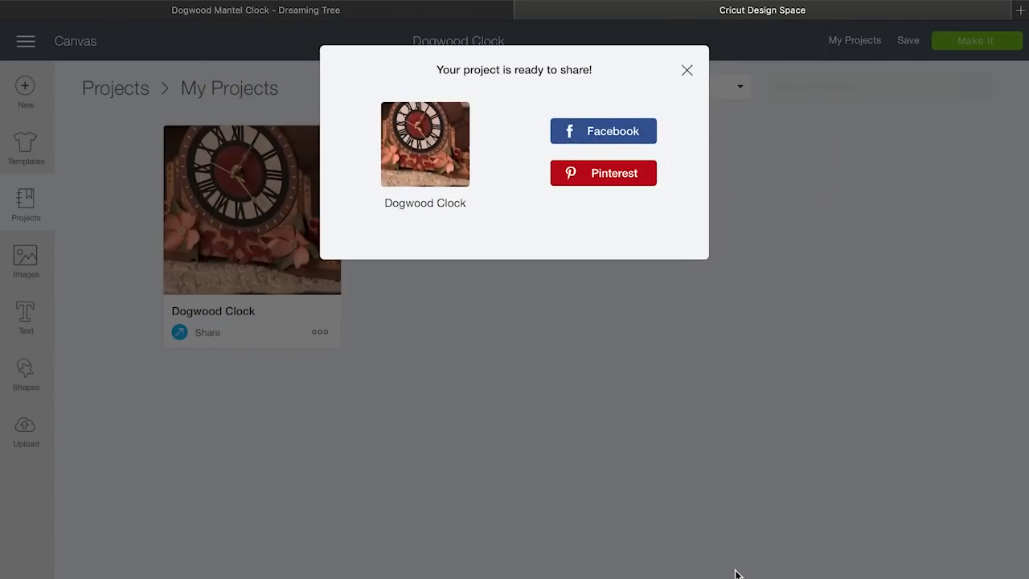
{"action": "left_click", "coordinate": [688, 73]}
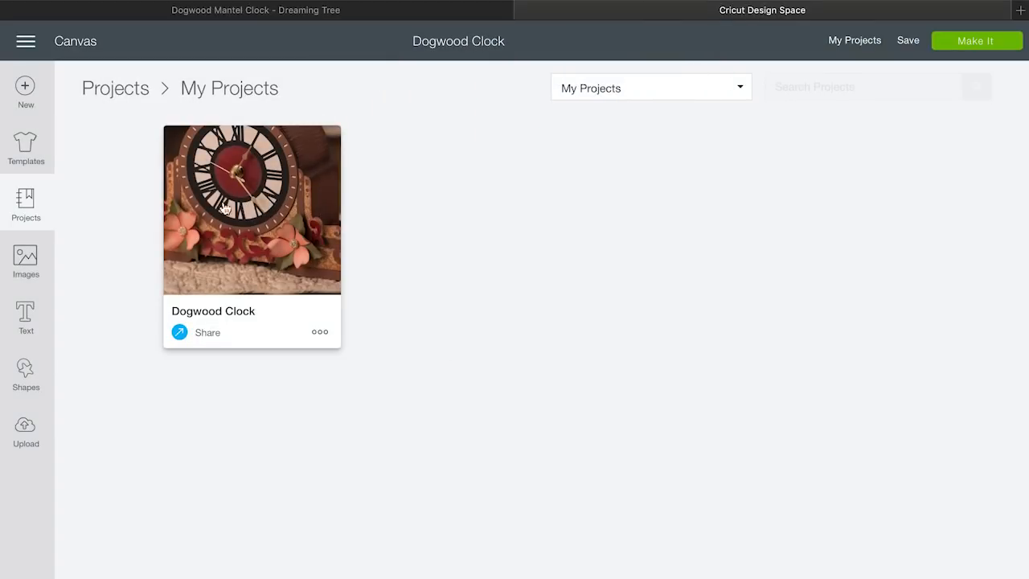
Reopen the Dogwood Clock project from the saved personal projects and send it to mat preparation for cutting
{"action": "left_click", "coordinate": [25, 206]}
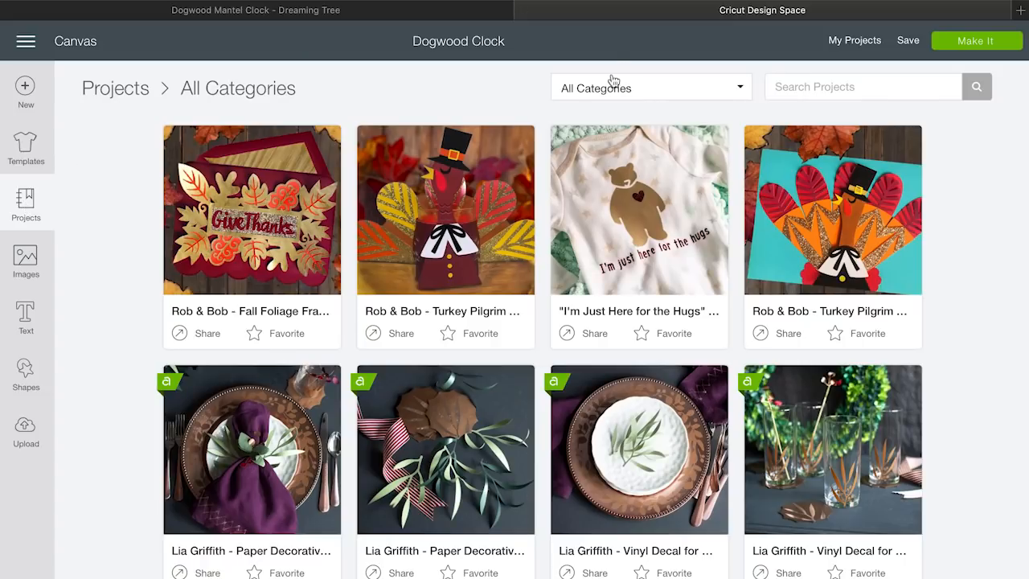
{"action": "left_click", "coordinate": [614, 87]}
{"action": "left_click", "coordinate": [609, 109]}
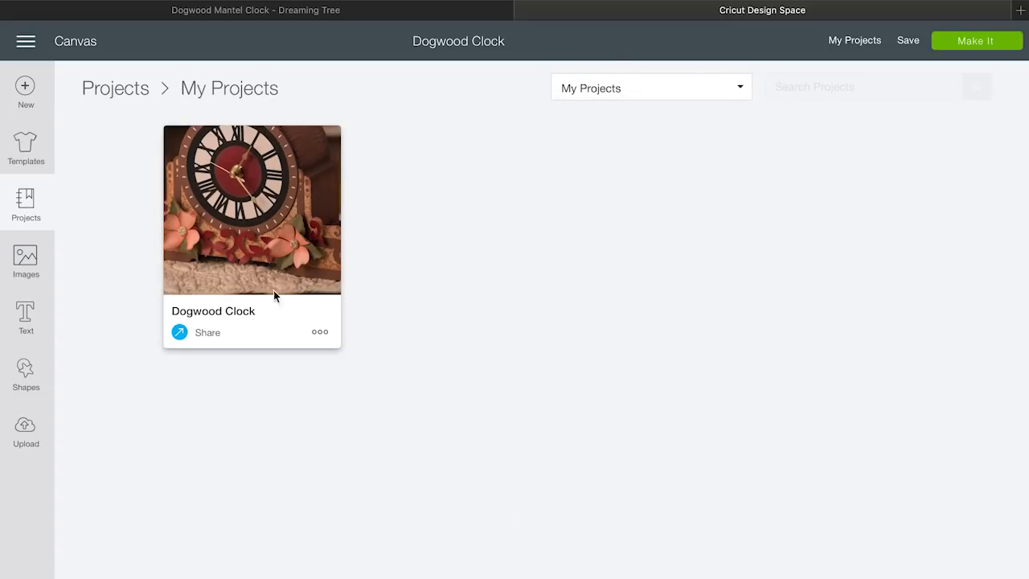
{"action": "left_click", "coordinate": [253, 239]}
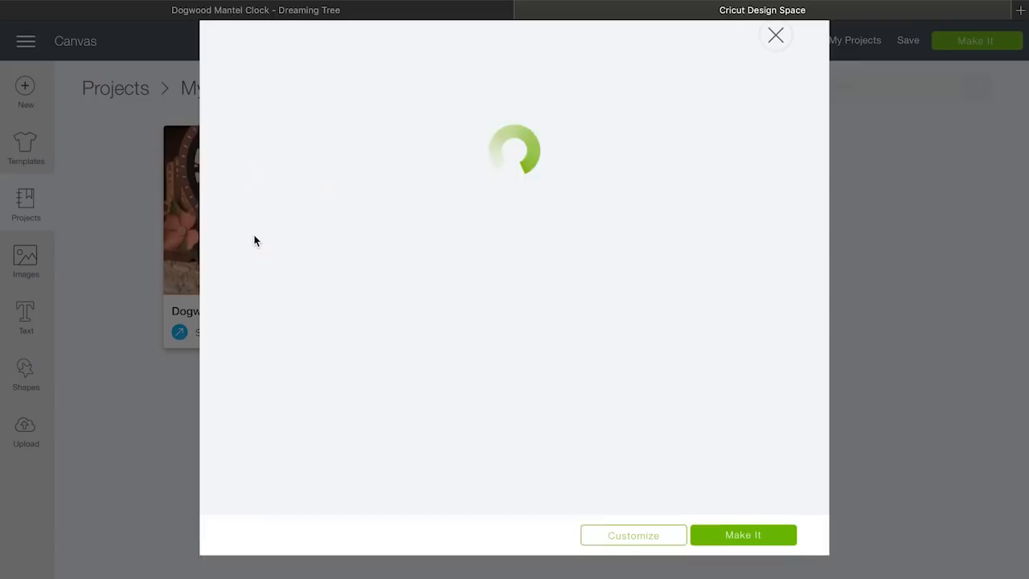
{"action": "scroll", "coordinate": [482, 454], "scroll_direction": "down", "scroll_amount": 1}
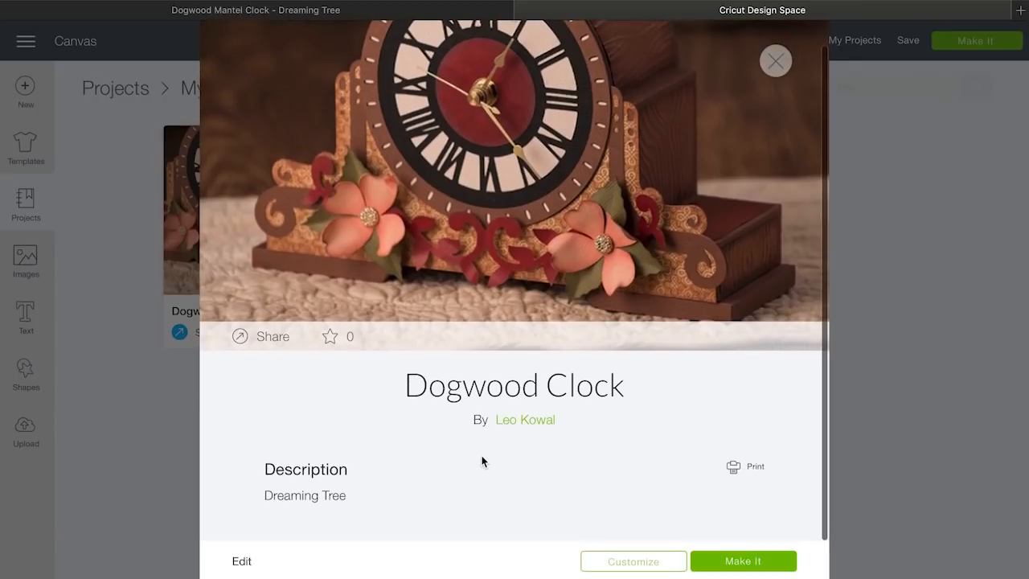
{"action": "left_click", "coordinate": [712, 563]}
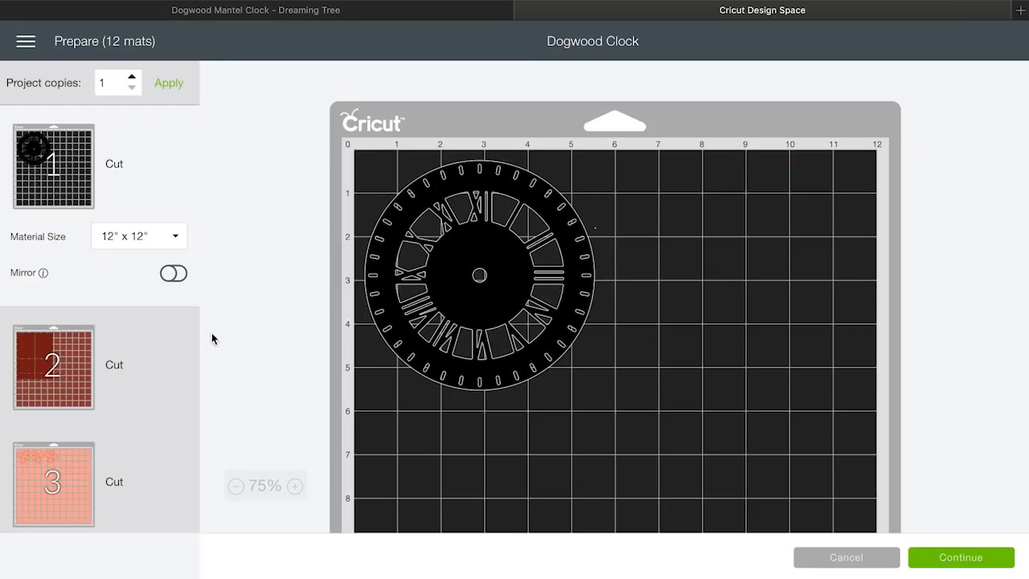
Examine how the clock pieces are laid out on the prepared cutting mats, going from mat 2 through mat 6
{"action": "scroll", "coordinate": [156, 368], "scroll_direction": "down", "scroll_amount": 1}
{"action": "left_click", "coordinate": [115, 338]}
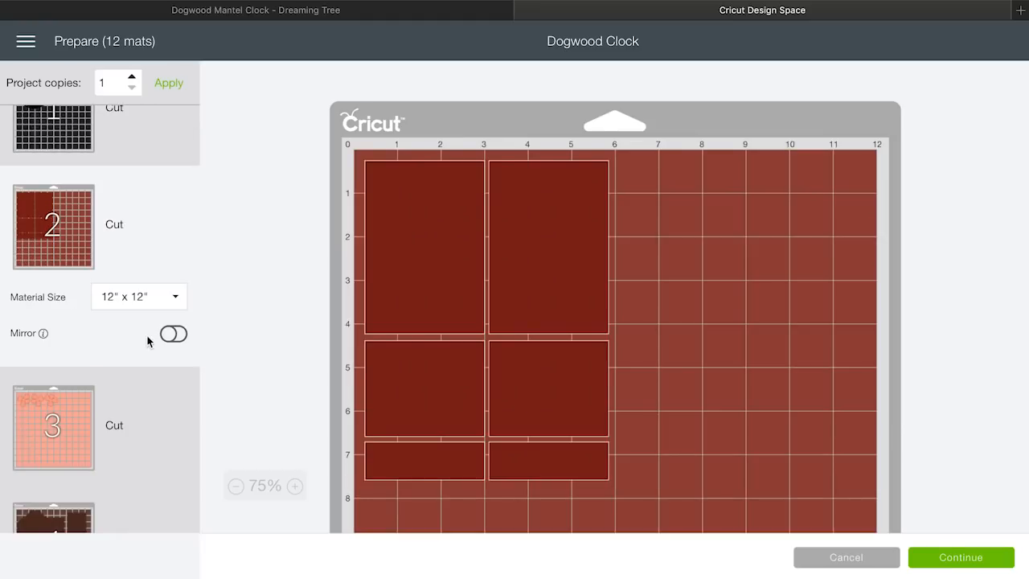
{"action": "scroll", "coordinate": [140, 333], "scroll_direction": "down", "scroll_amount": 3}
{"action": "left_click", "coordinate": [70, 273]}
{"action": "scroll", "coordinate": [139, 310], "scroll_direction": "down", "scroll_amount": 2}
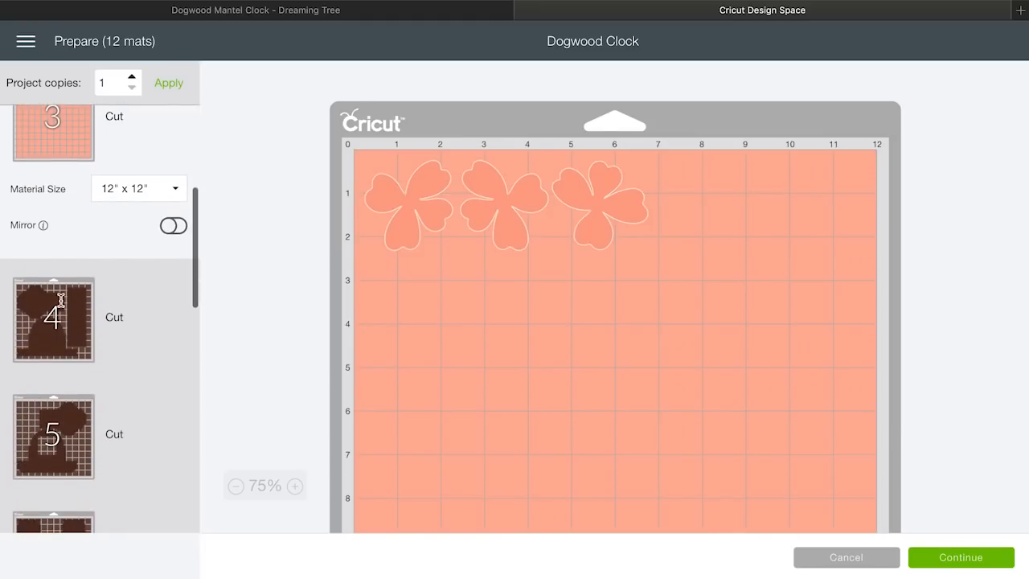
{"action": "left_click", "coordinate": [57, 296]}
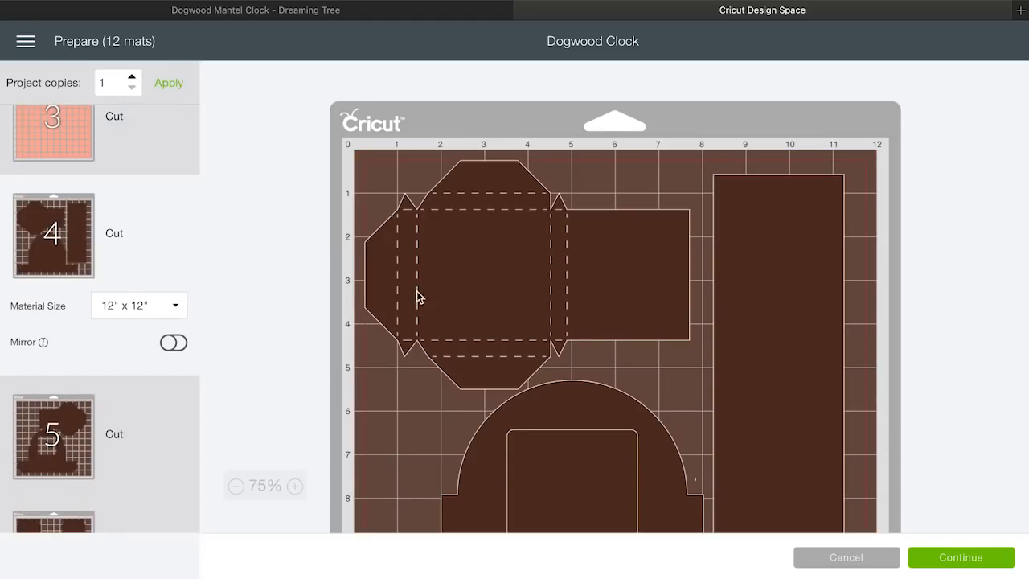
{"action": "scroll", "coordinate": [235, 350], "scroll_direction": "down", "scroll_amount": 2}
{"action": "left_click", "coordinate": [145, 435]}
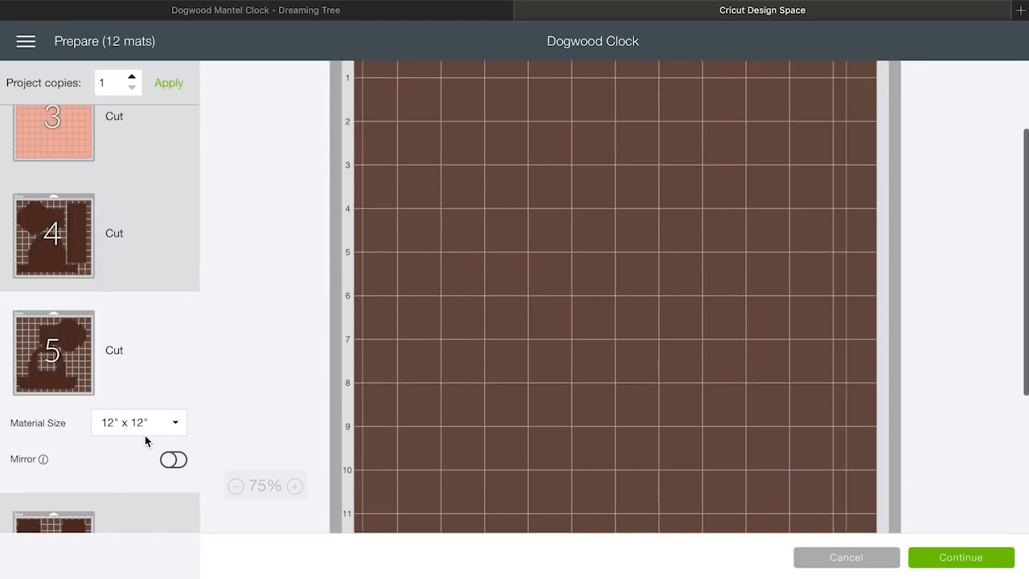
{"action": "scroll", "coordinate": [145, 434], "scroll_direction": "down", "scroll_amount": 1}
{"action": "scroll", "coordinate": [143, 426], "scroll_direction": "down", "scroll_amount": 2}
{"action": "left_click", "coordinate": [137, 402]}
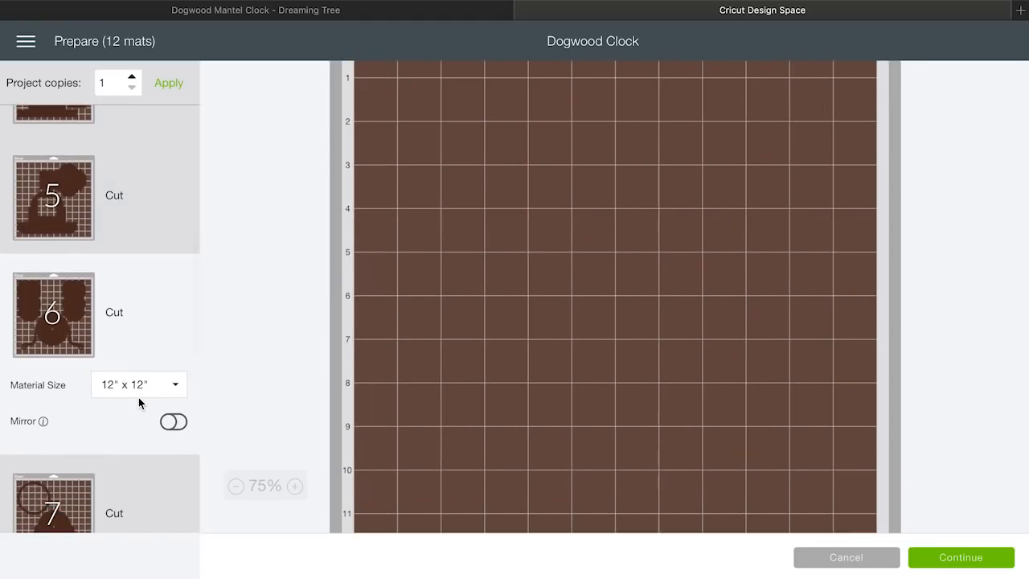